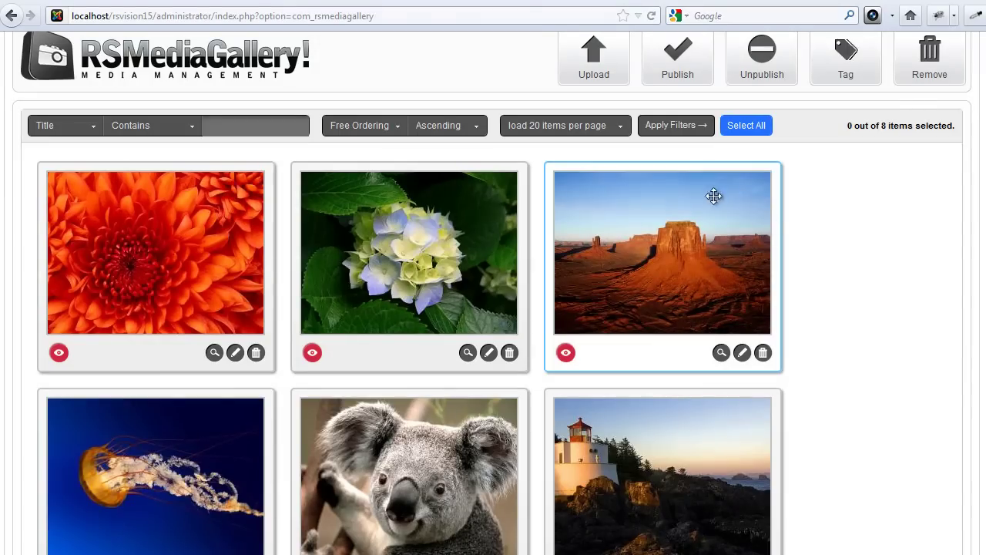
Select all eight gallery photos and publish them.
{"action": "left_click", "coordinate": [602, 69]}
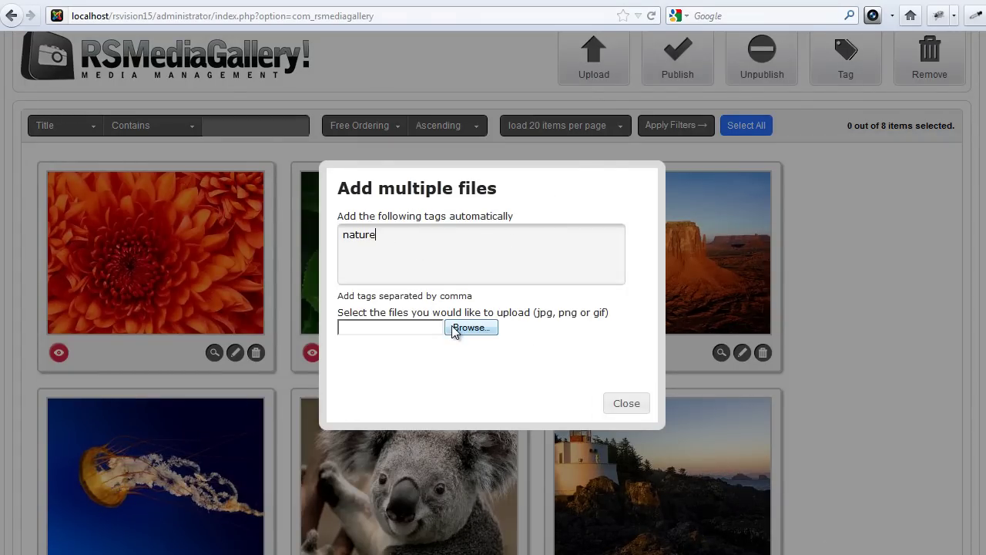
{"action": "left_click", "coordinate": [626, 407]}
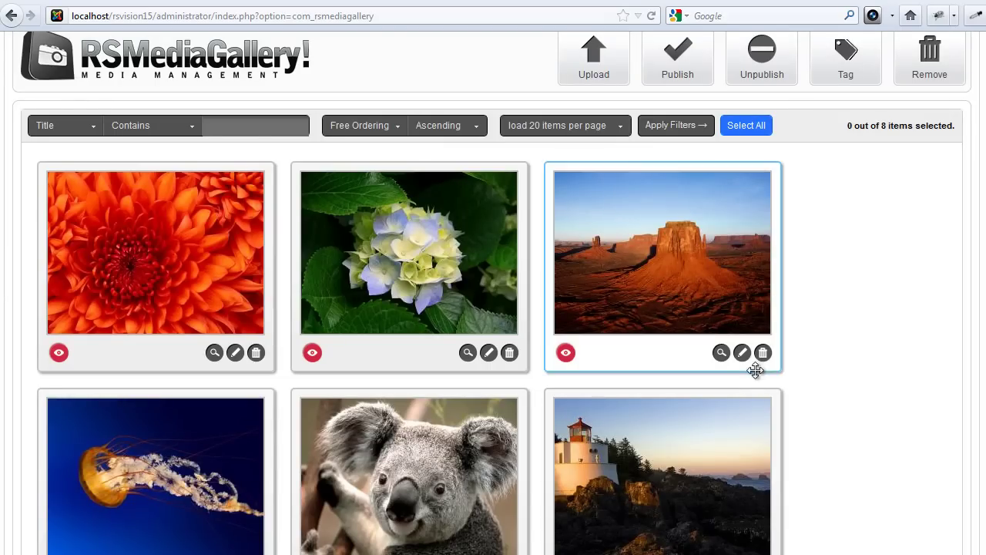
{"action": "left_click", "coordinate": [744, 128]}
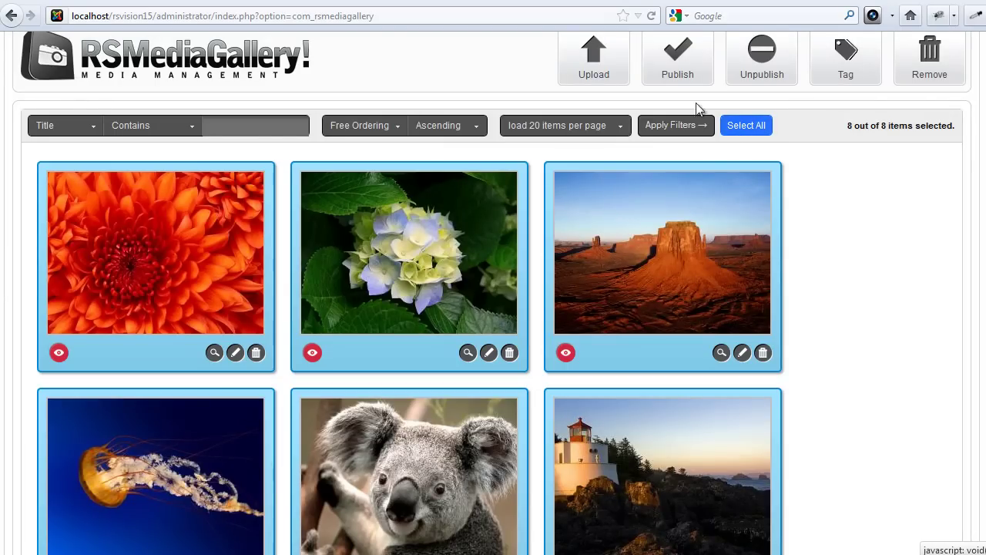
{"action": "left_click", "coordinate": [676, 77]}
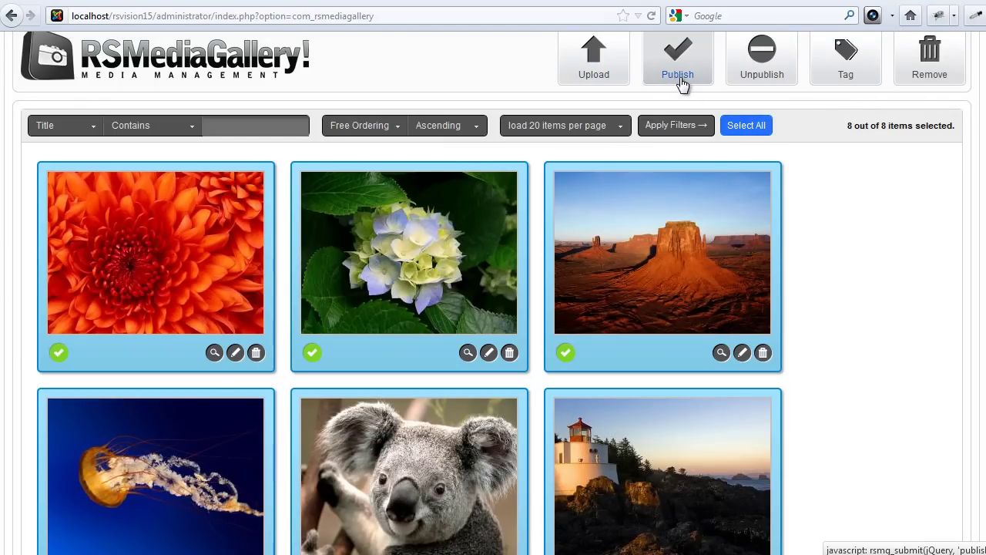
View the Nature gallery page on the live site.
{"action": "left_click", "coordinate": [566, 123]}
{"action": "left_click", "coordinate": [460, 127]}
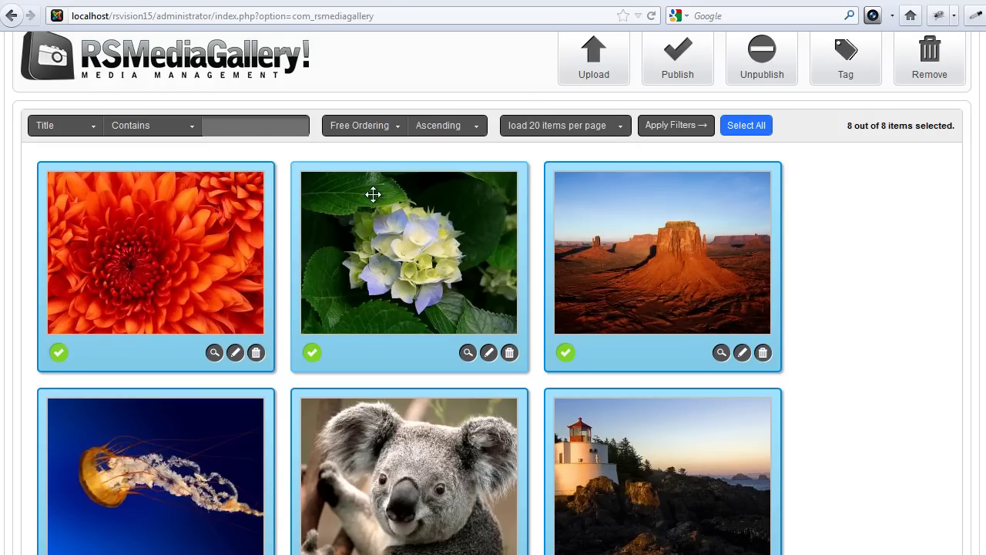
{"action": "left_click", "coordinate": [444, 2]}
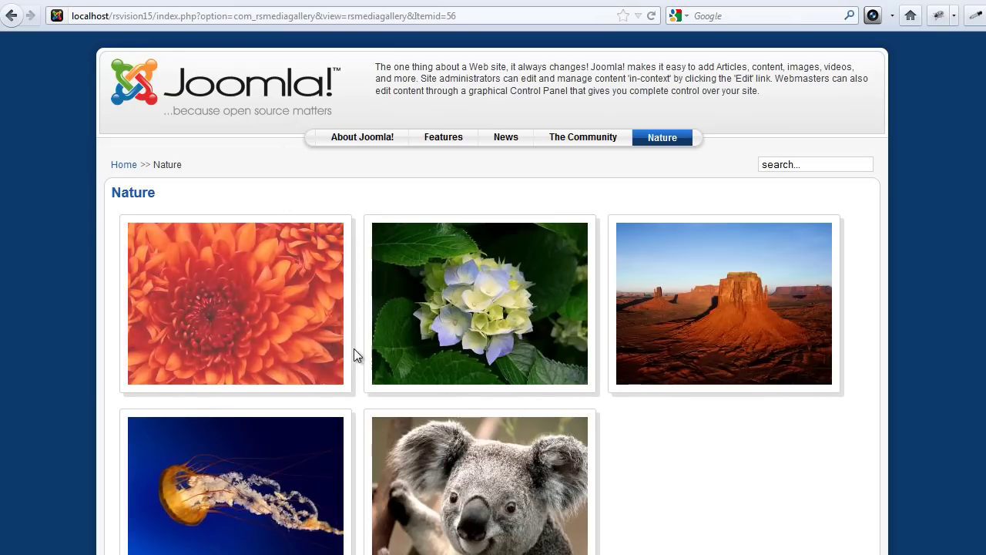
Enlarge the koala photo in the gallery lightbox.
{"action": "left_click", "coordinate": [455, 469]}
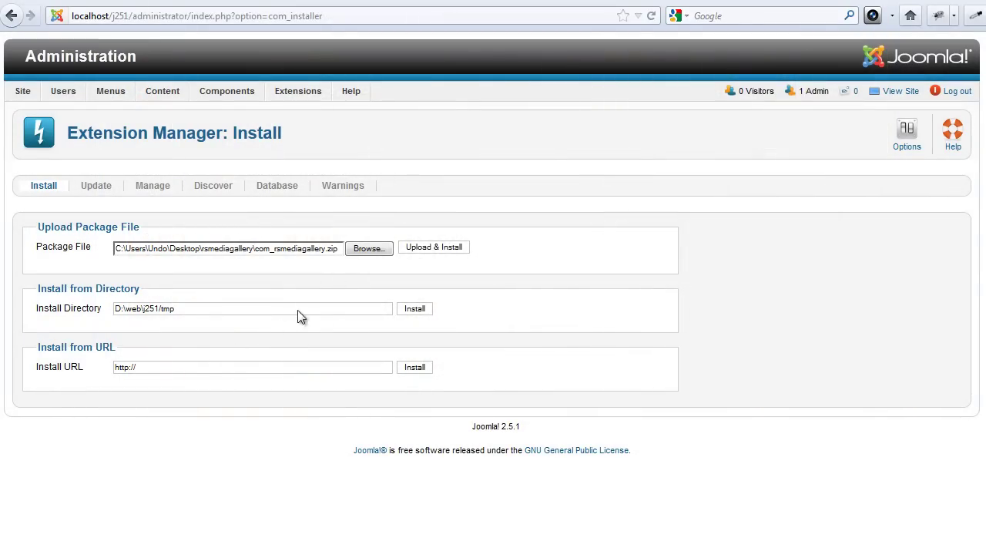
Upload and install the com_rsmediagallery.zip component package.
{"action": "left_click", "coordinate": [362, 248]}
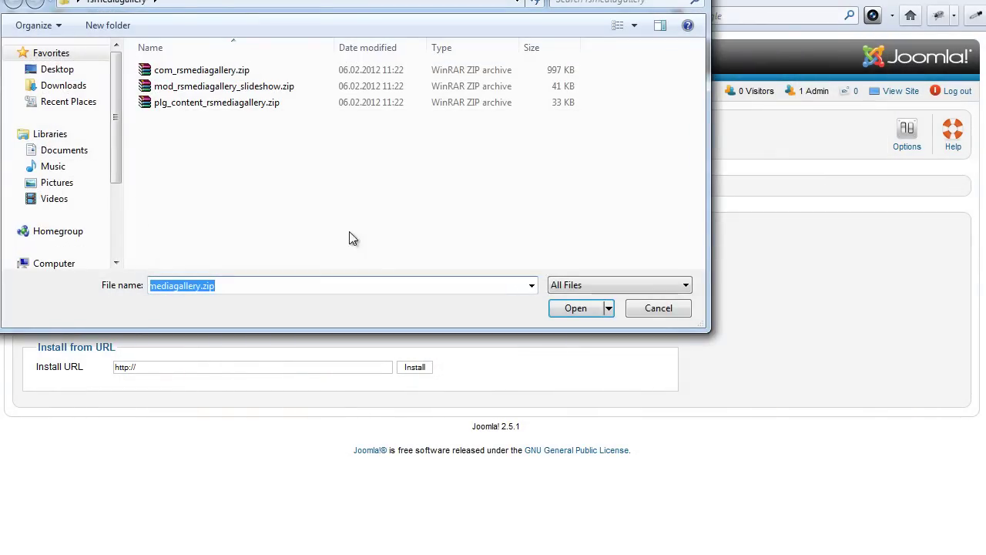
{"action": "left_click", "coordinate": [205, 72]}
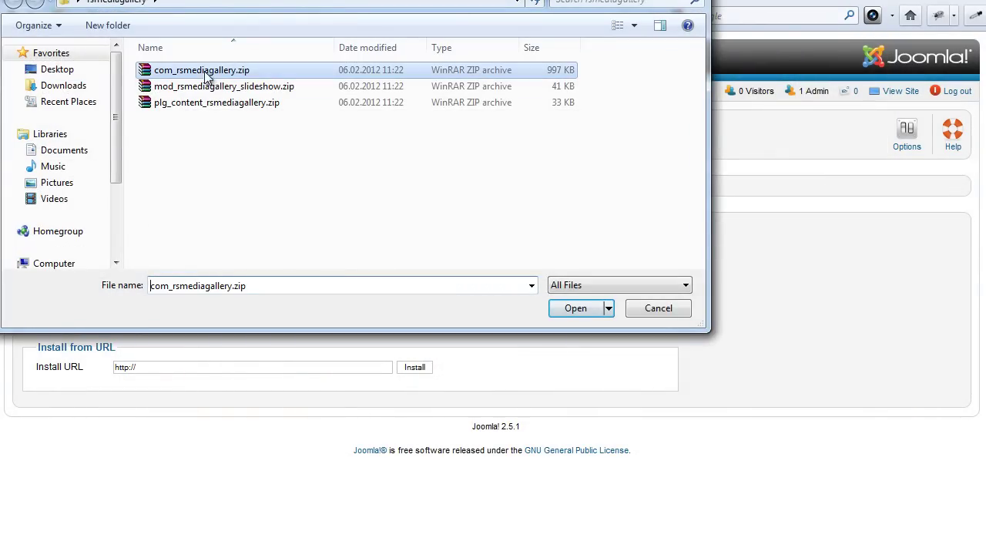
{"action": "left_click", "coordinate": [578, 309]}
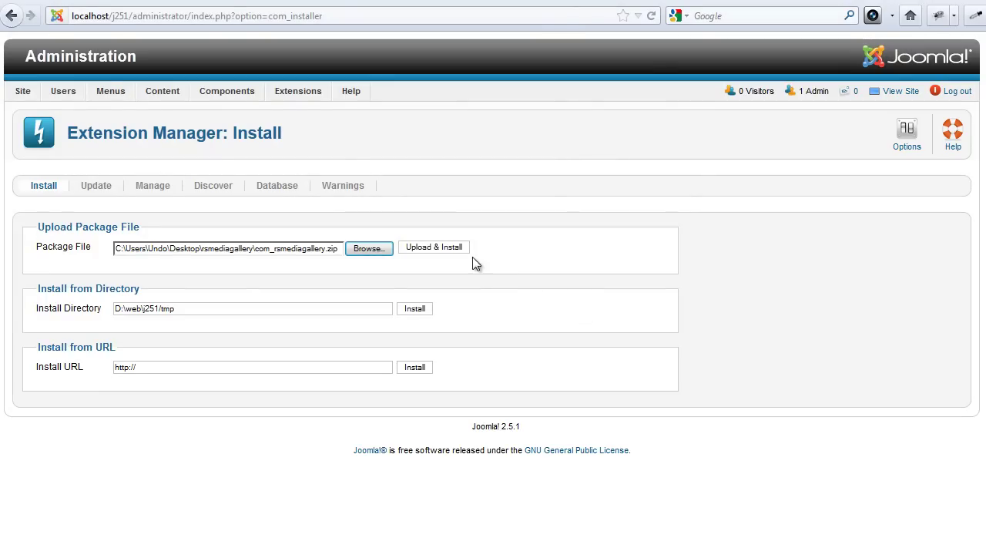
{"action": "left_click", "coordinate": [459, 253]}
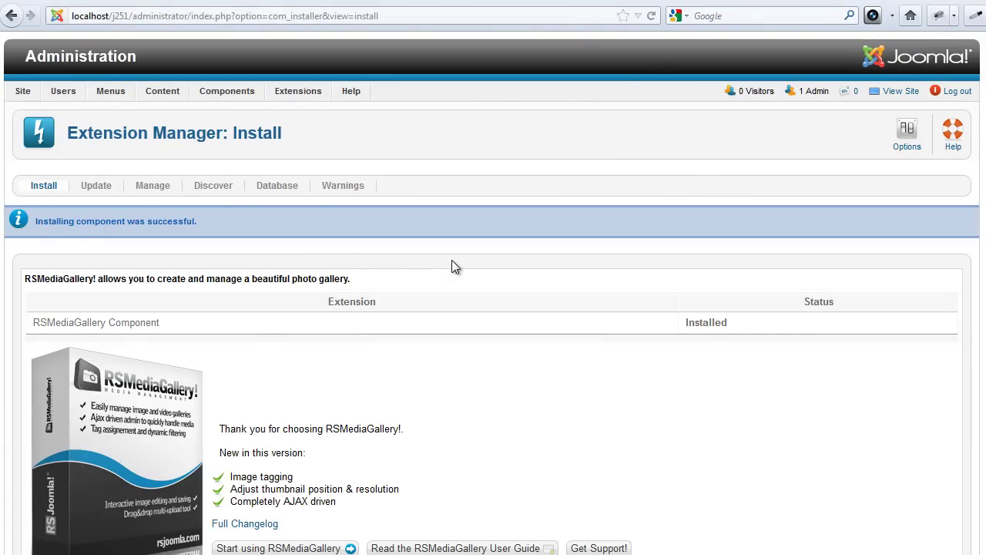
{"action": "scroll", "coordinate": [451, 262], "scroll_direction": "down", "scroll_amount": 5}
{"action": "scroll", "coordinate": [453, 262], "scroll_direction": "up", "scroll_amount": 5}
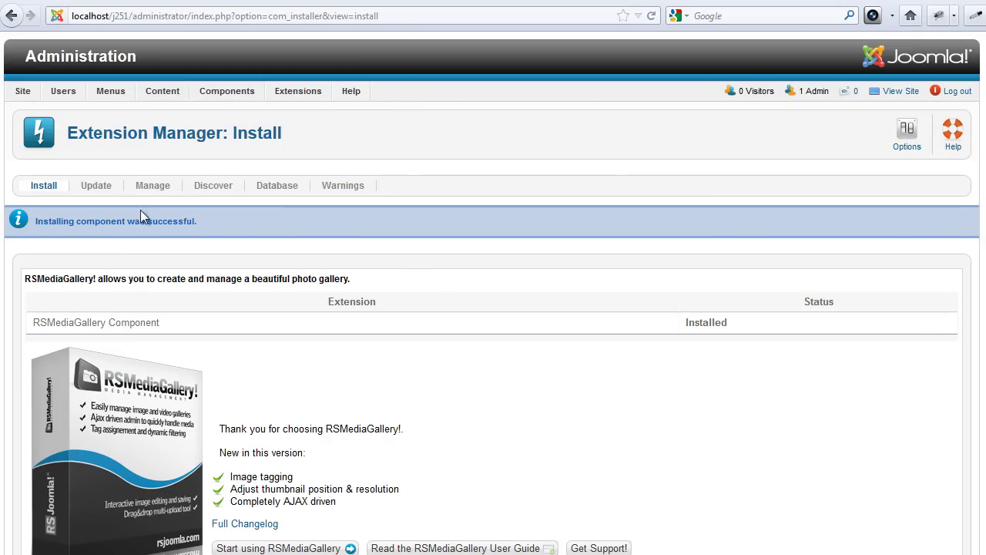
Upload and install the mod_rsmediagallery_slideshow.zip module package.
{"action": "left_click", "coordinate": [46, 189]}
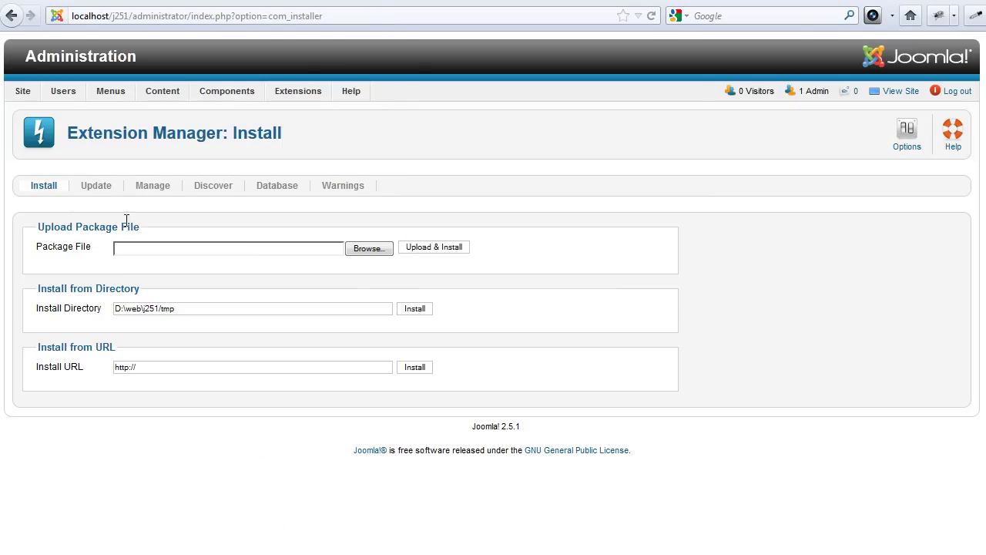
{"action": "left_click", "coordinate": [368, 248]}
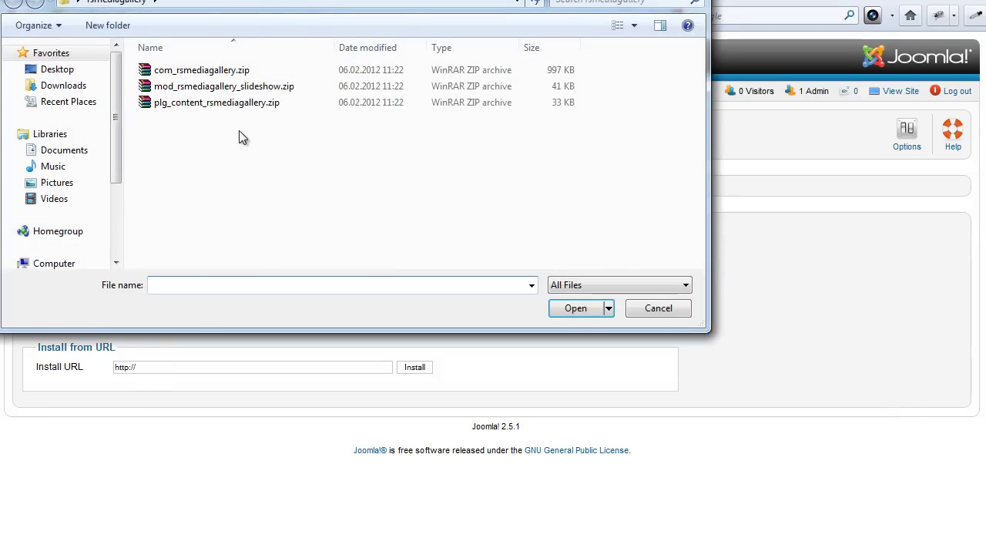
{"action": "left_click", "coordinate": [187, 91]}
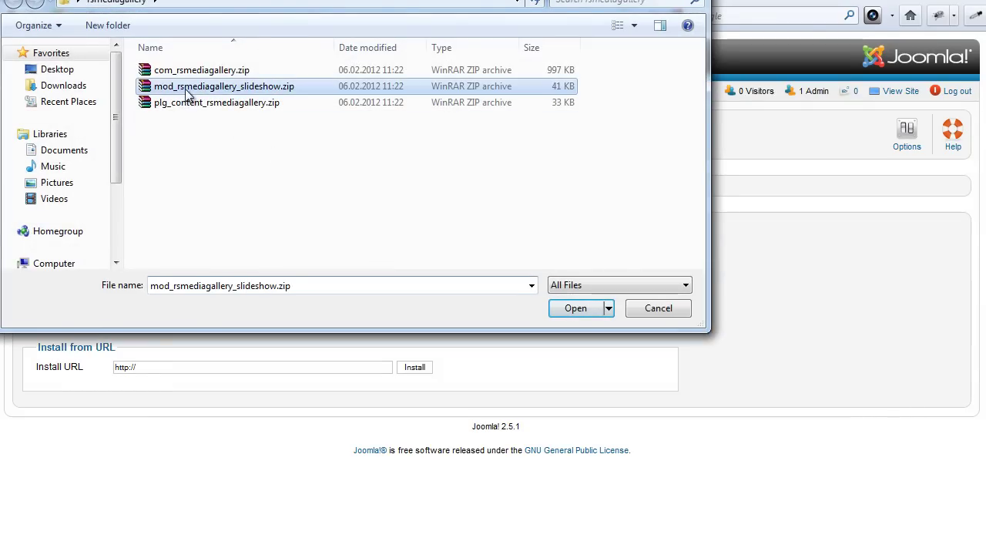
{"action": "left_click", "coordinate": [574, 309]}
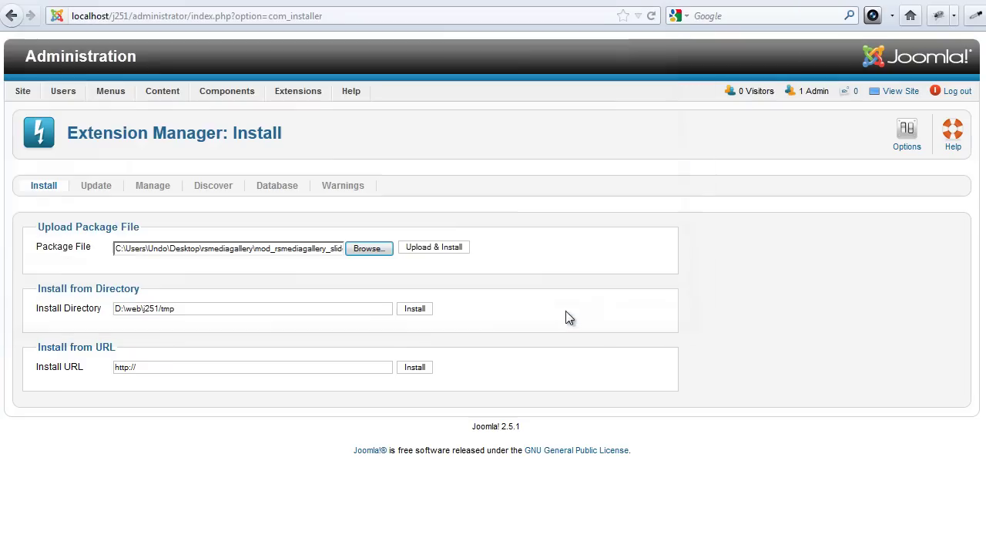
{"action": "left_click", "coordinate": [440, 250]}
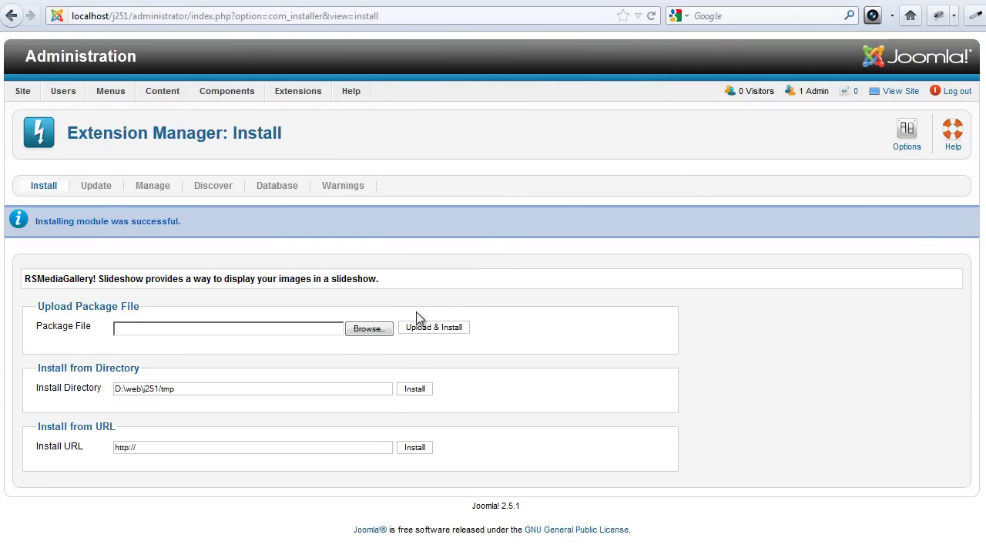
Upload and install the plg_content_rsmediagallery.zip plugin package.
{"action": "left_click", "coordinate": [369, 328]}
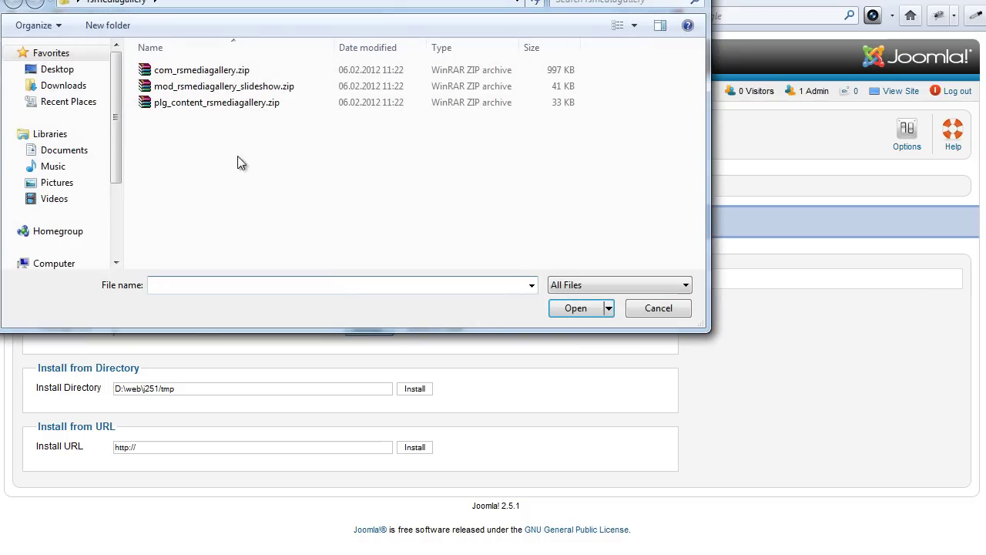
{"action": "left_click", "coordinate": [208, 105]}
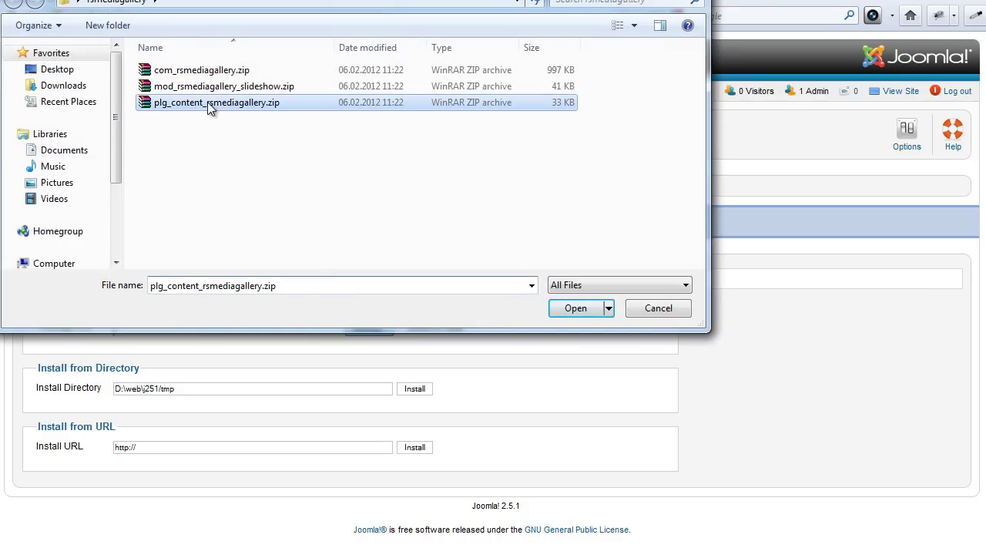
{"action": "left_click", "coordinate": [574, 309]}
{"action": "left_click", "coordinate": [442, 331]}
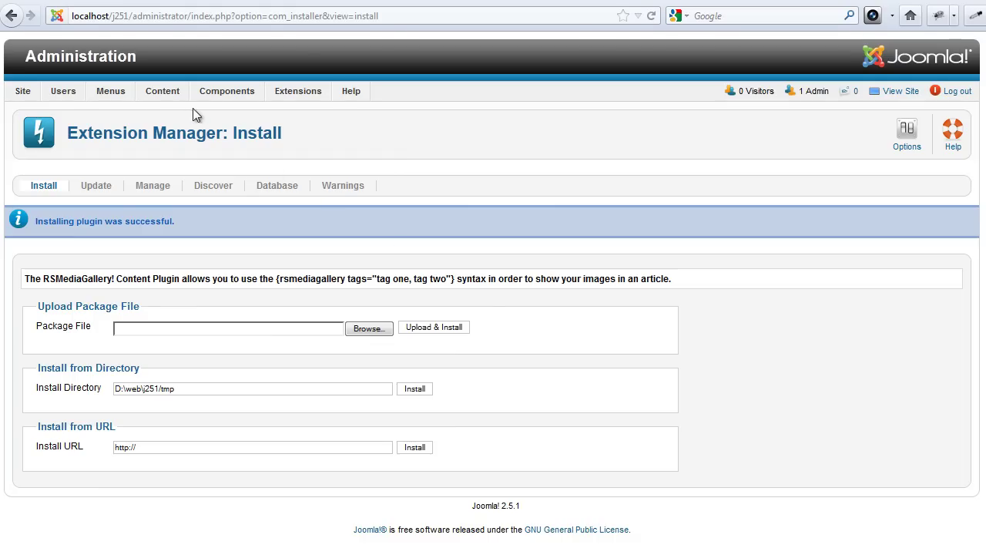
Go to the RSMediaGallery management page.
{"action": "mouse_move", "coordinate": [146, 102]}
{"action": "mouse_move", "coordinate": [224, 92]}
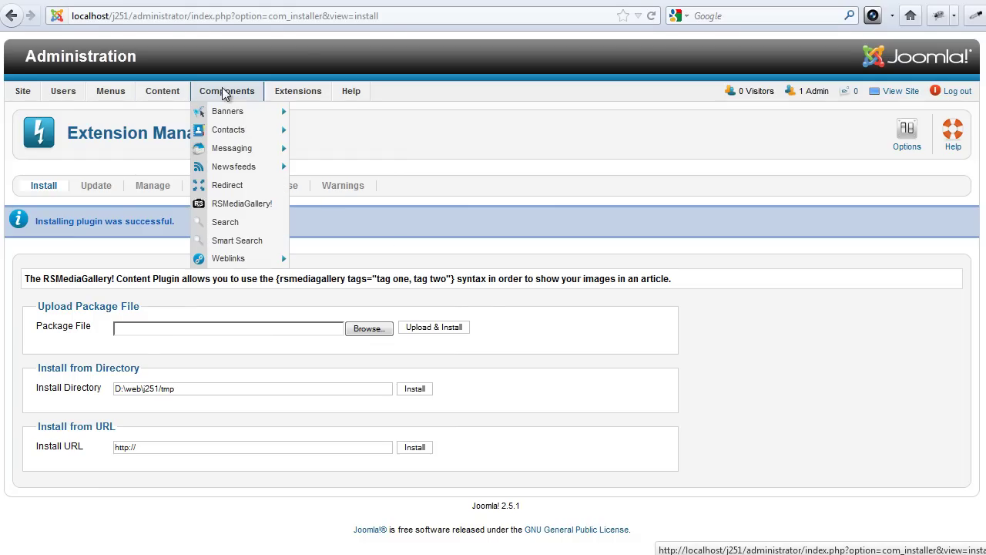
{"action": "left_click", "coordinate": [238, 207]}
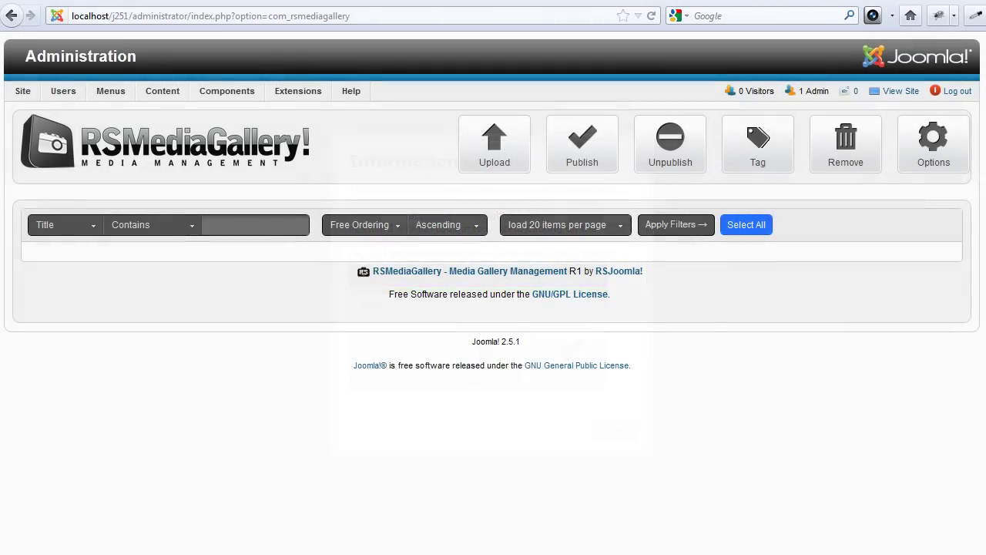
{"action": "left_click", "coordinate": [582, 225]}
Upload all eight photos from the Pictures folder, then close the add-files dialog.
{"action": "left_click", "coordinate": [510, 155]}
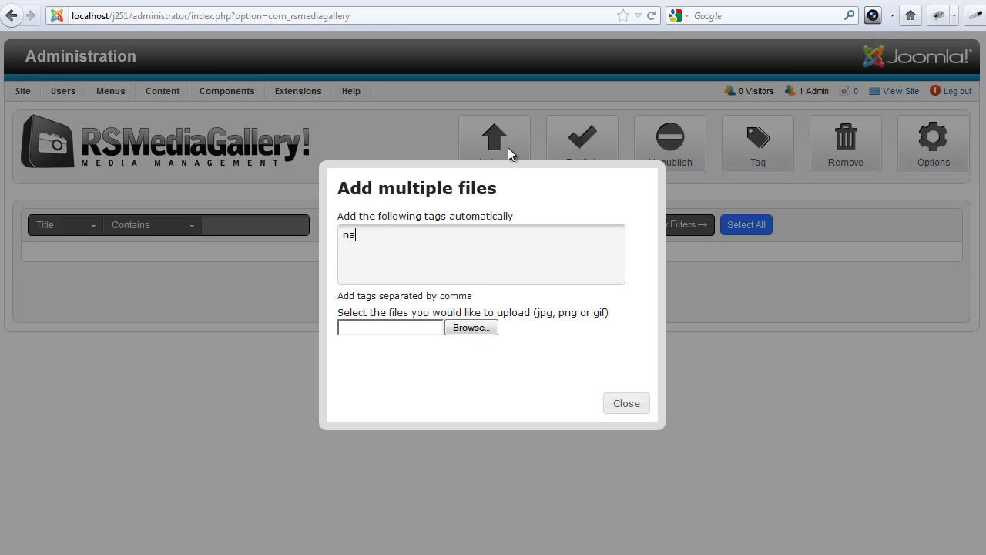
{"action": "left_click", "coordinate": [469, 330]}
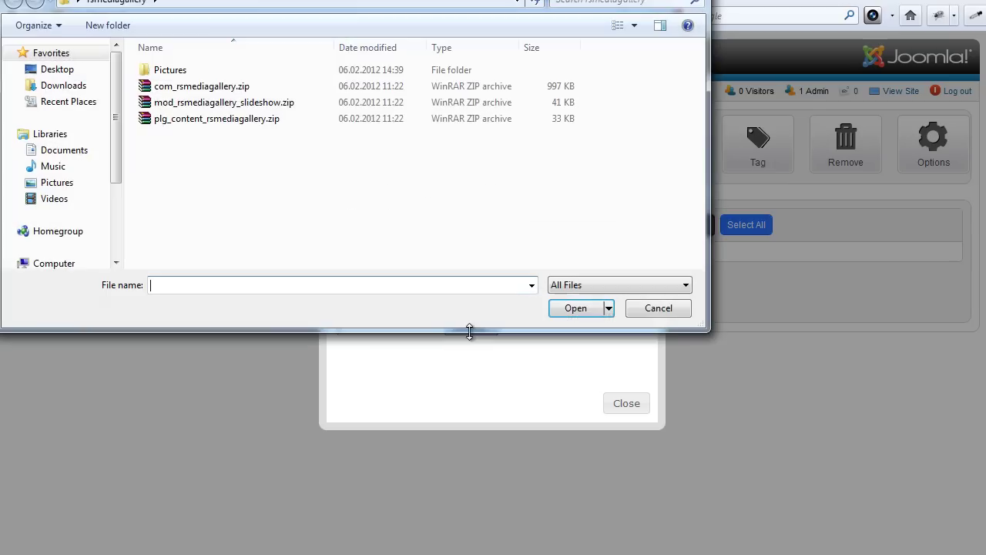
{"action": "double_click", "coordinate": [170, 71]}
{"action": "left_click_drag", "start_coordinate": [680, 256], "coordinate": [139, 43]}
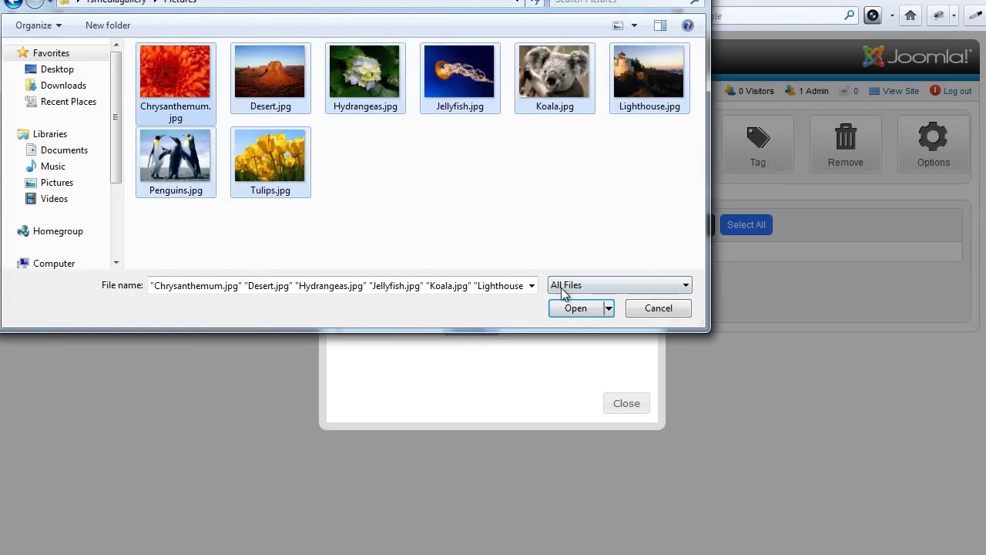
{"action": "left_click", "coordinate": [575, 310]}
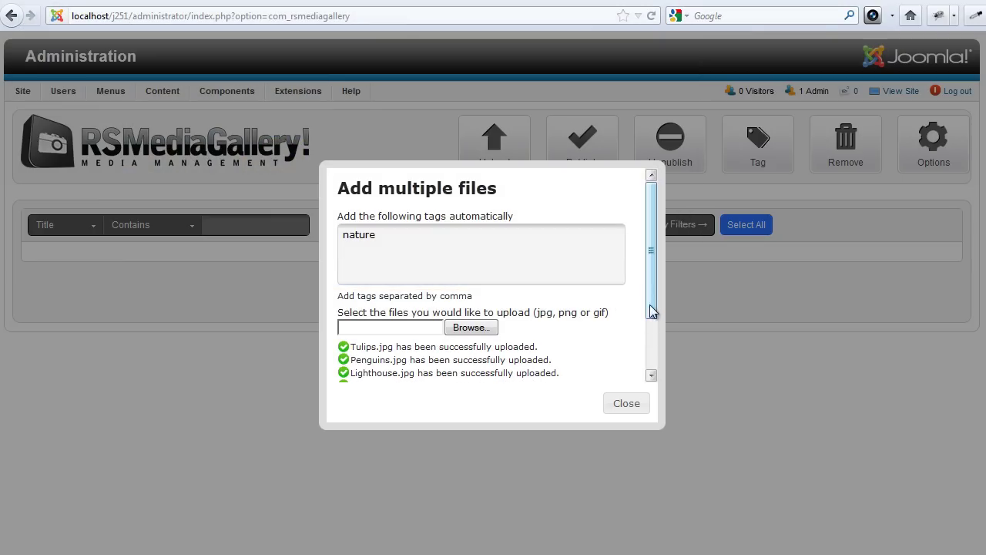
{"action": "left_click_drag", "start_coordinate": [651, 276], "coordinate": [643, 344]}
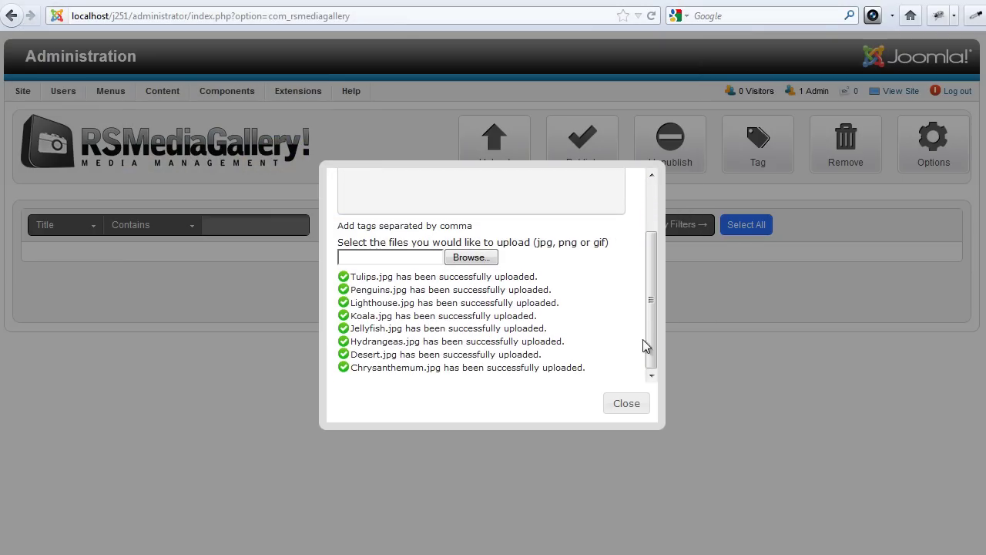
{"action": "left_click", "coordinate": [627, 404]}
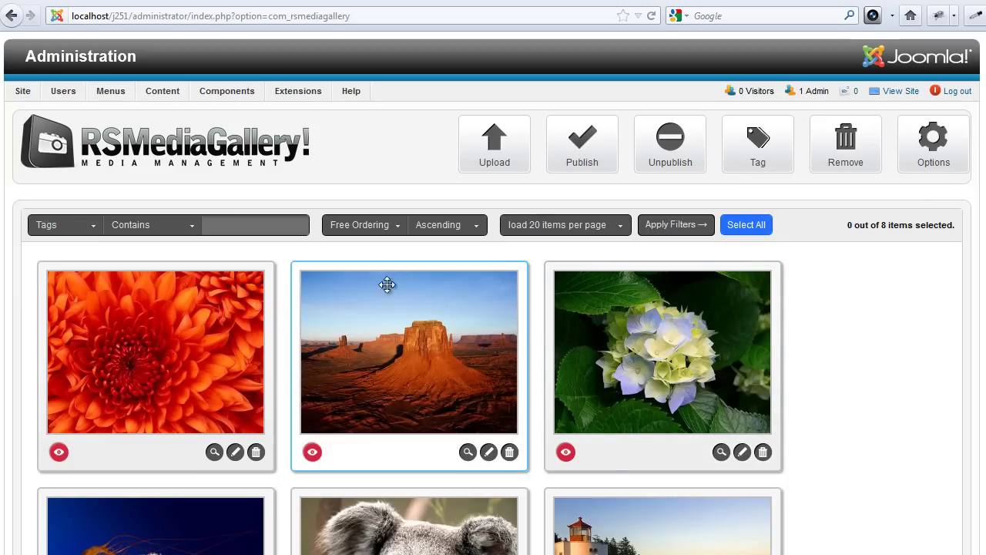
Filter the gallery to photos whose tags contain 'flowers'.
{"action": "left_click", "coordinate": [84, 230]}
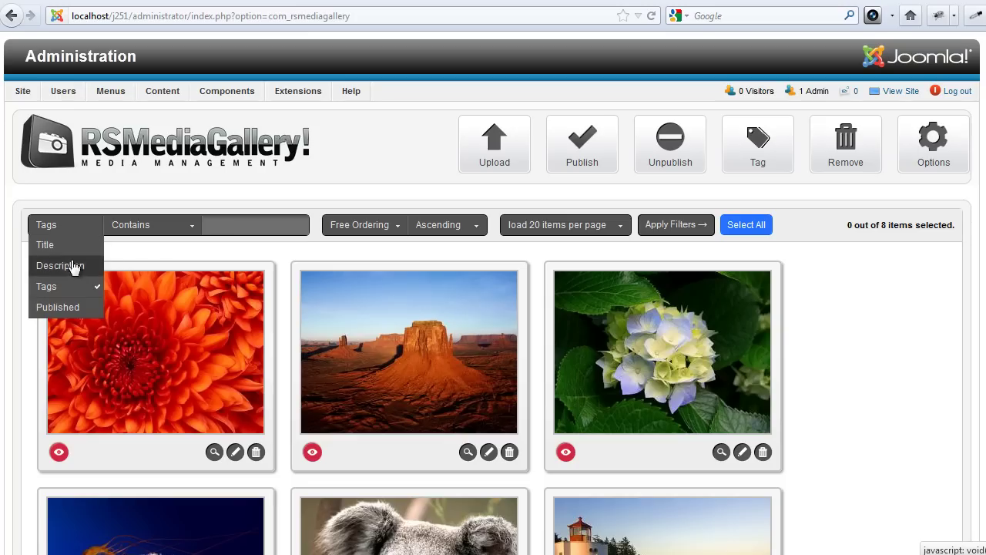
{"action": "left_click", "coordinate": [66, 287]}
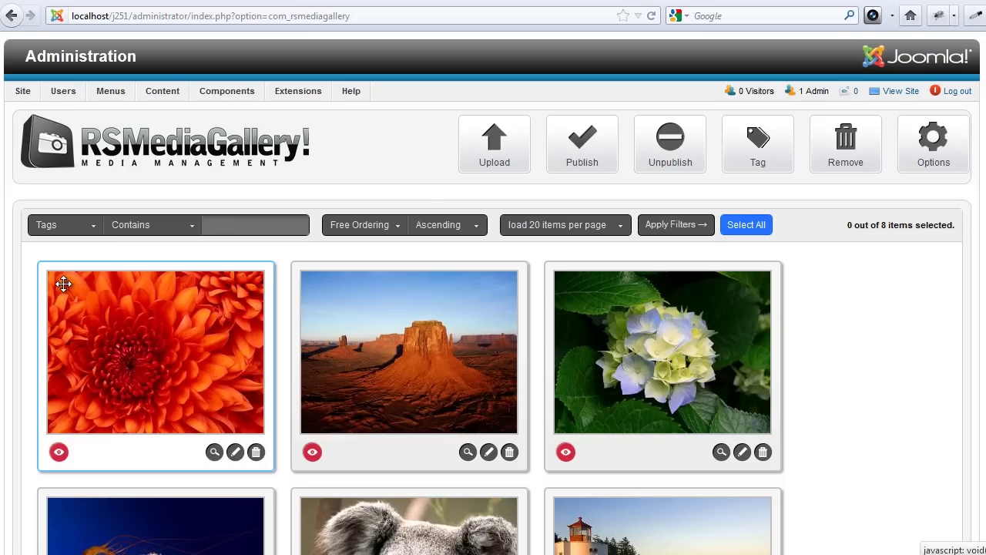
{"action": "left_click", "coordinate": [229, 227]}
{"action": "type", "text": "flower"}
{"action": "left_click", "coordinate": [221, 247]}
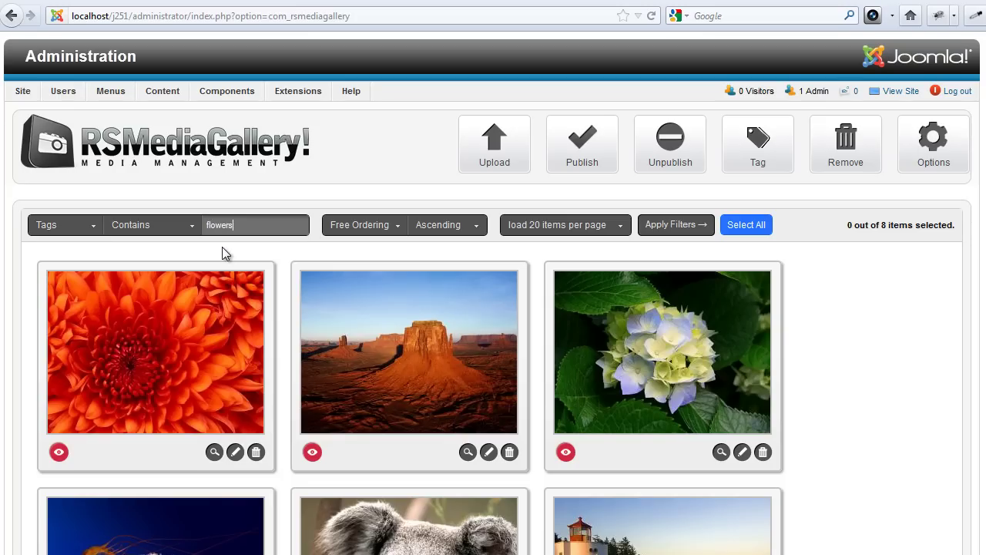
{"action": "left_click", "coordinate": [676, 231]}
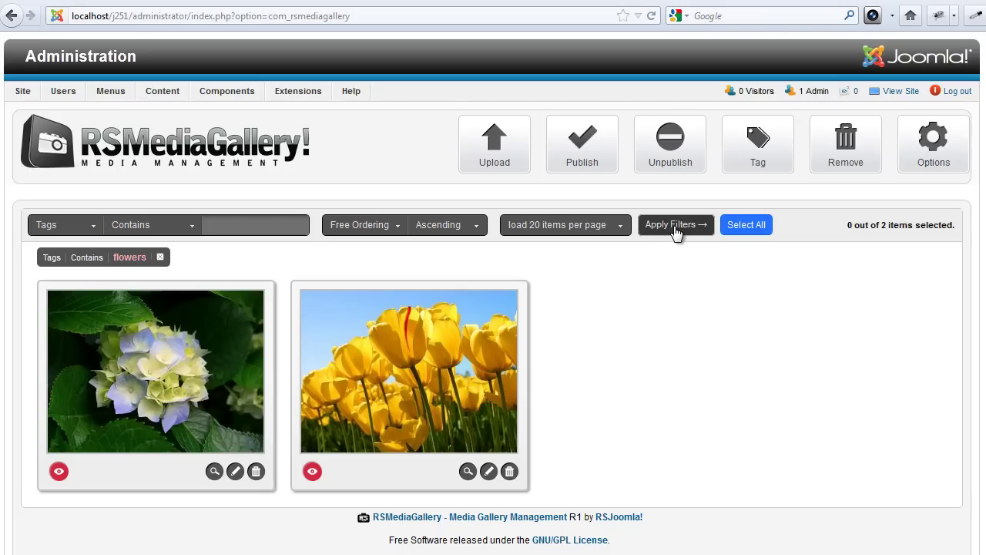
Select both flower photos and publish them, without adding tags.
{"action": "left_click_drag", "start_coordinate": [662, 297], "coordinate": [169, 357]}
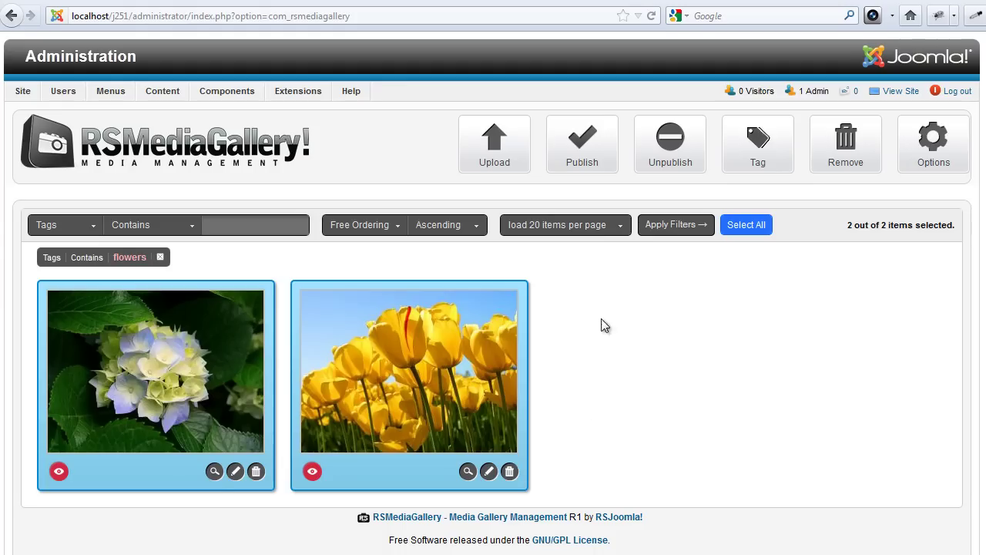
{"action": "left_click", "coordinate": [581, 146]}
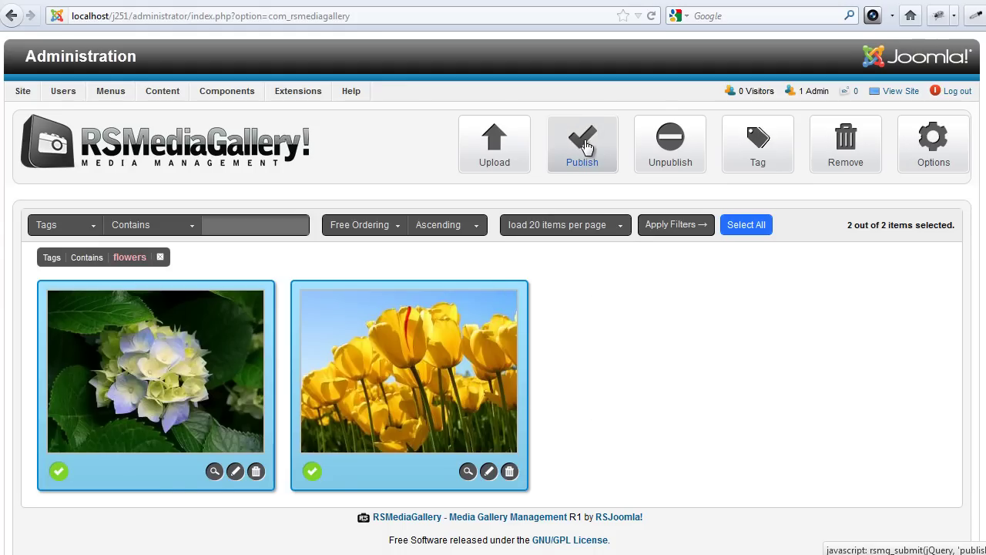
{"action": "left_click", "coordinate": [747, 152]}
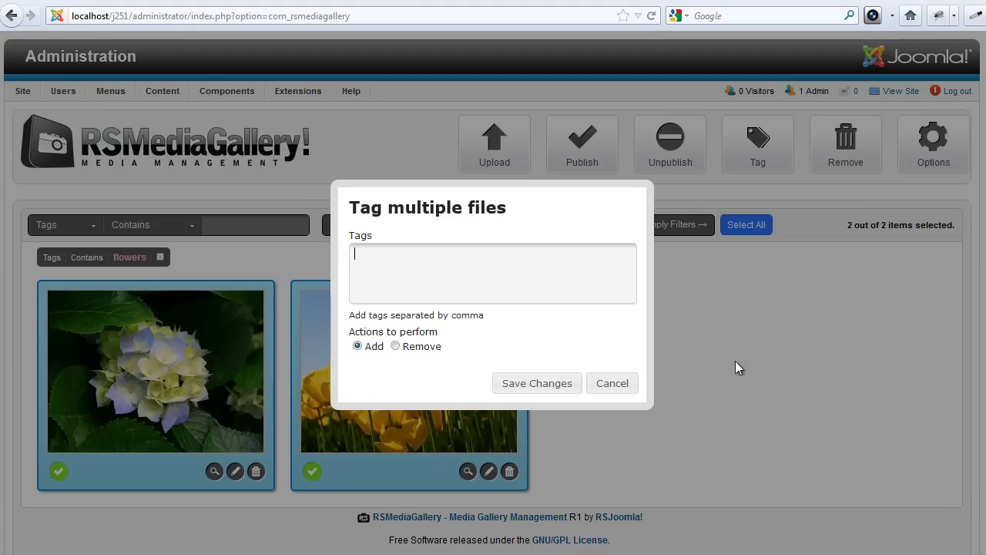
{"action": "left_click", "coordinate": [621, 387]}
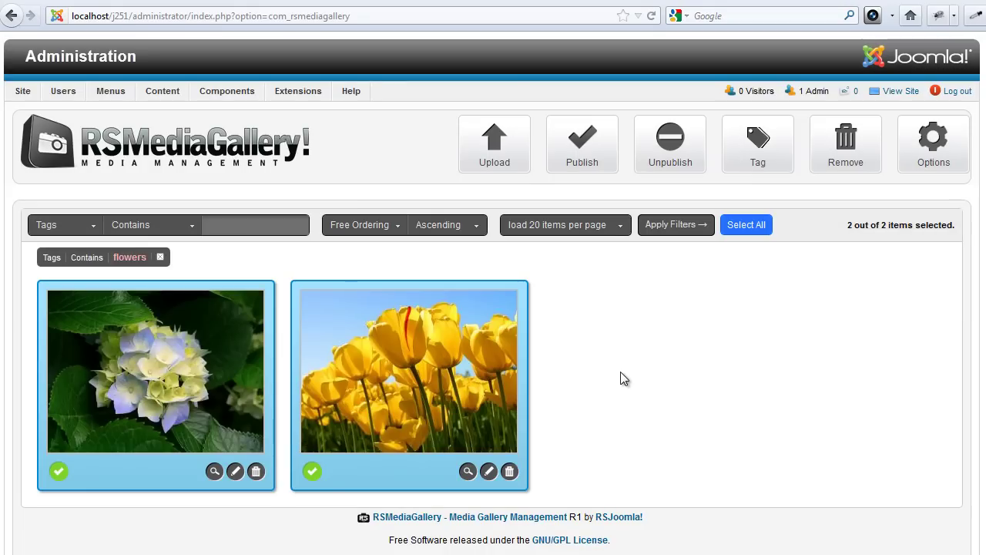
Drag the tulip photo ahead of the hydrangea, keeping it undeleted.
{"action": "left_click", "coordinate": [624, 378]}
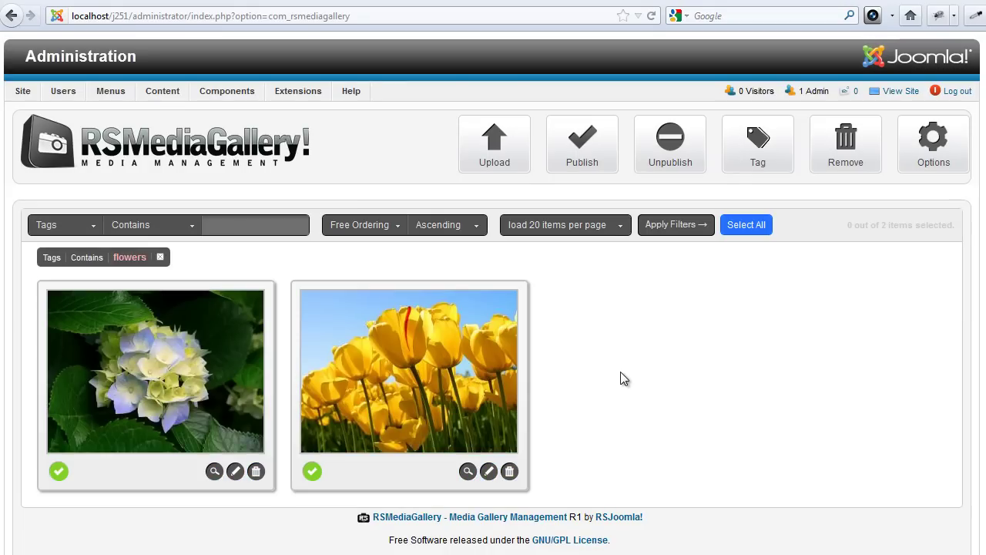
{"action": "left_click", "coordinate": [411, 375]}
{"action": "left_click_drag", "start_coordinate": [411, 375], "coordinate": [141, 376]}
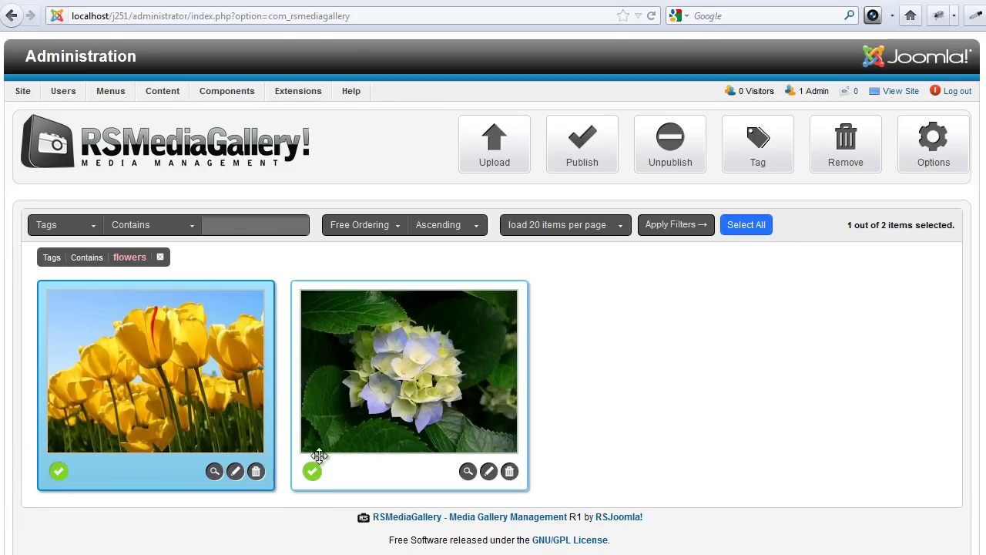
{"action": "left_click", "coordinate": [256, 473]}
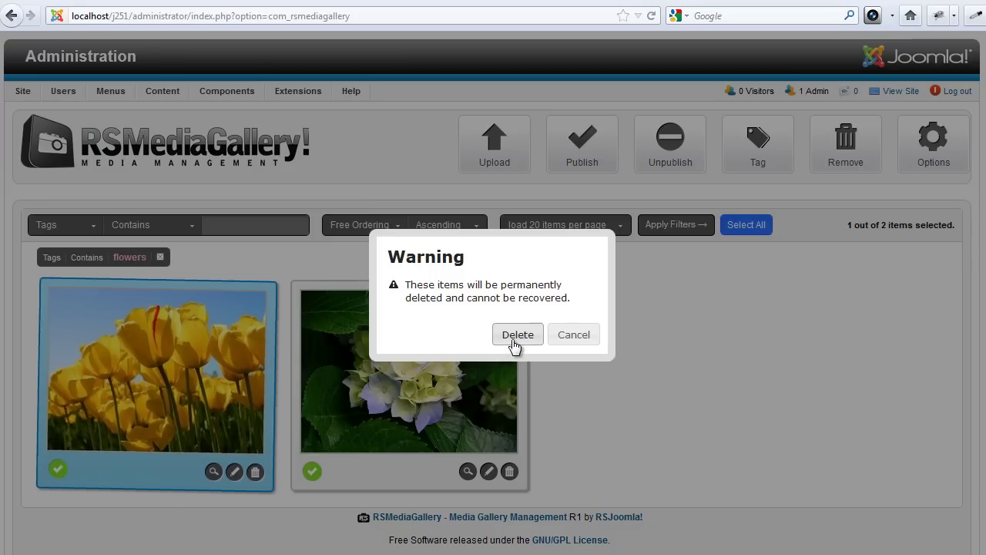
{"action": "left_click", "coordinate": [580, 341]}
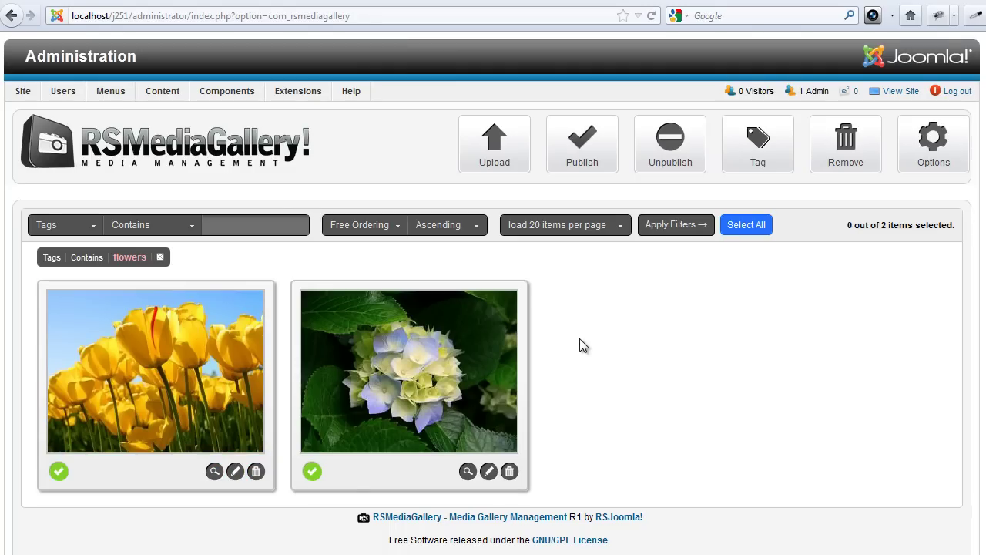
Show all photos again, open the Chrysanthemum photo and drop .jpg from its title.
{"action": "left_click", "coordinate": [161, 258]}
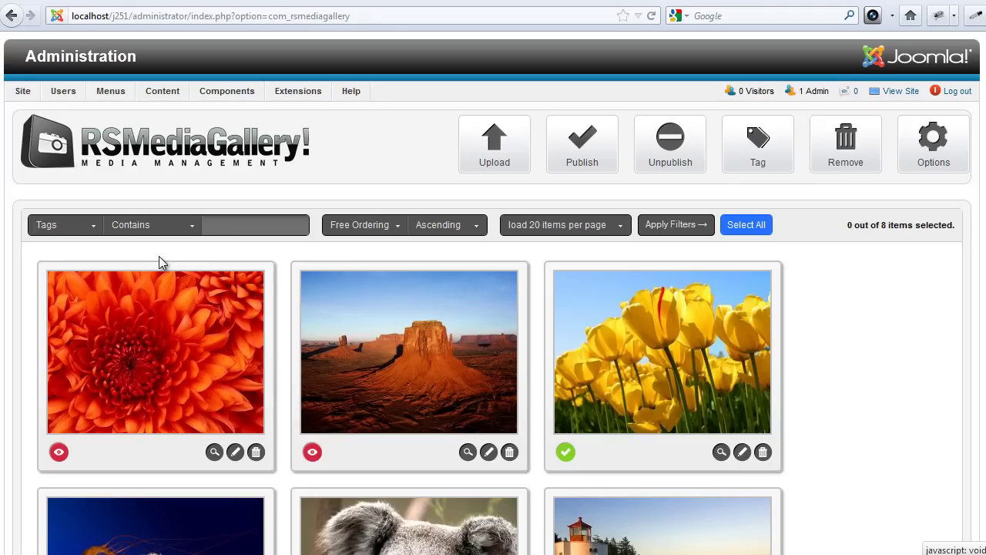
{"action": "left_click", "coordinate": [161, 263]}
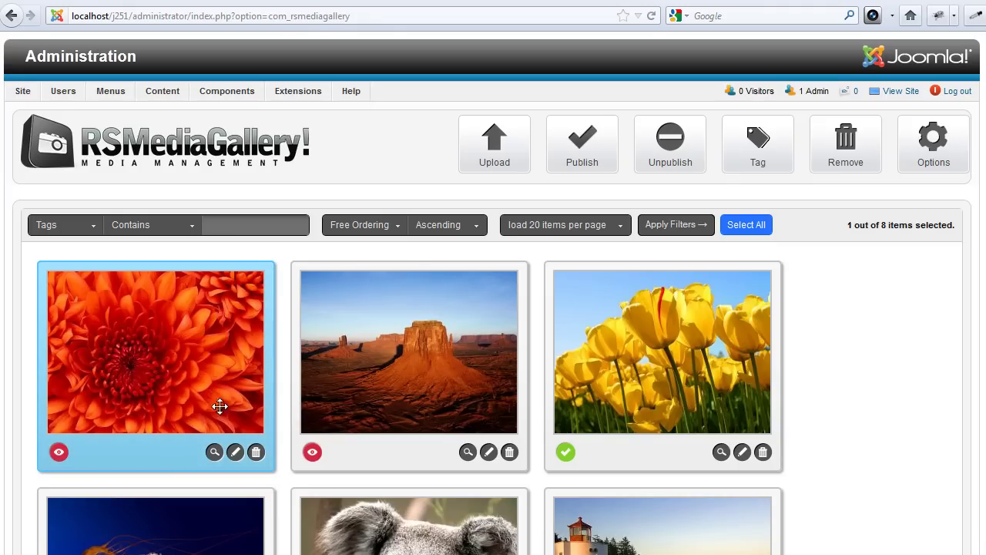
{"action": "left_click", "coordinate": [235, 453]}
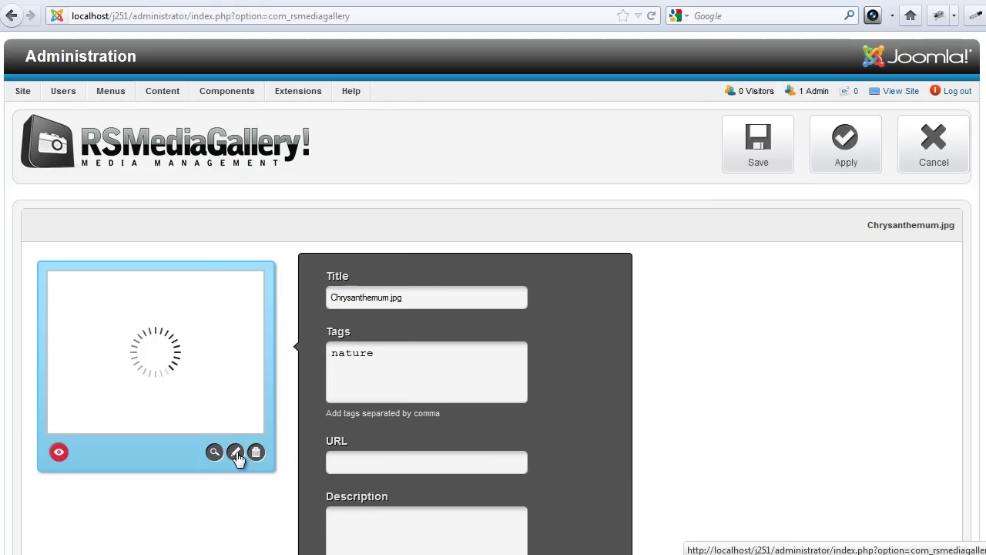
{"action": "key", "text": "BackSpace"}
{"action": "key", "text": "BackSpace"}
{"action": "key", "text": "BackSpace"}
{"action": "key", "text": "BackSpace"}
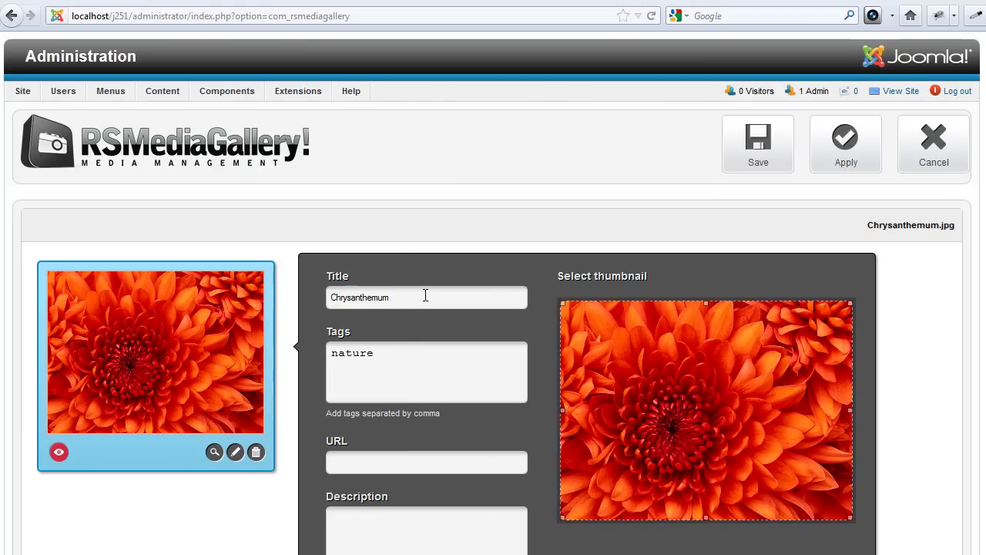
Add the description 'My favorite flower!' and tighten the thumbnail crop around the flower.
{"action": "scroll", "coordinate": [424, 379], "scroll_direction": "down", "scroll_amount": 2}
{"action": "left_click", "coordinate": [424, 431]}
{"action": "type", "text": "My fa"}
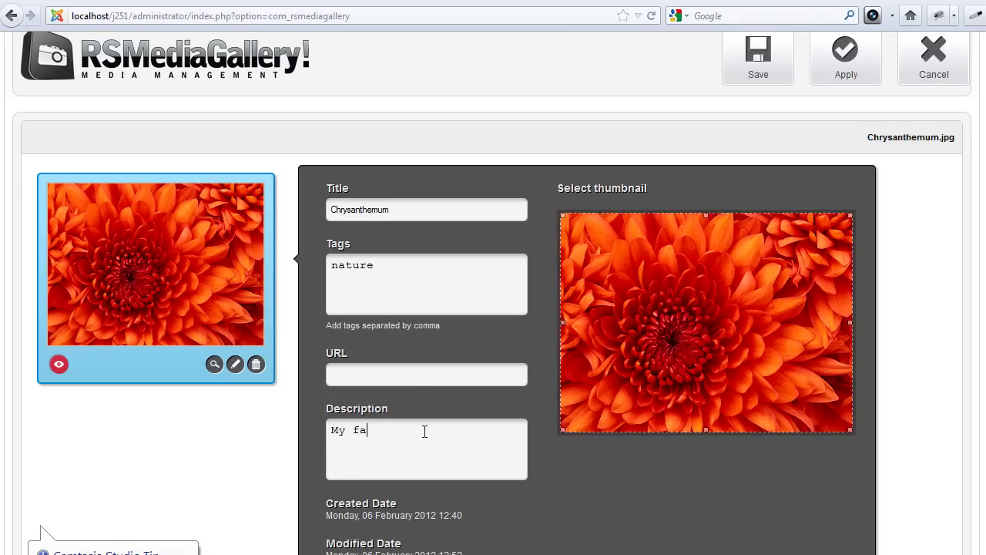
{"action": "type", "text": "vorite flower!"}
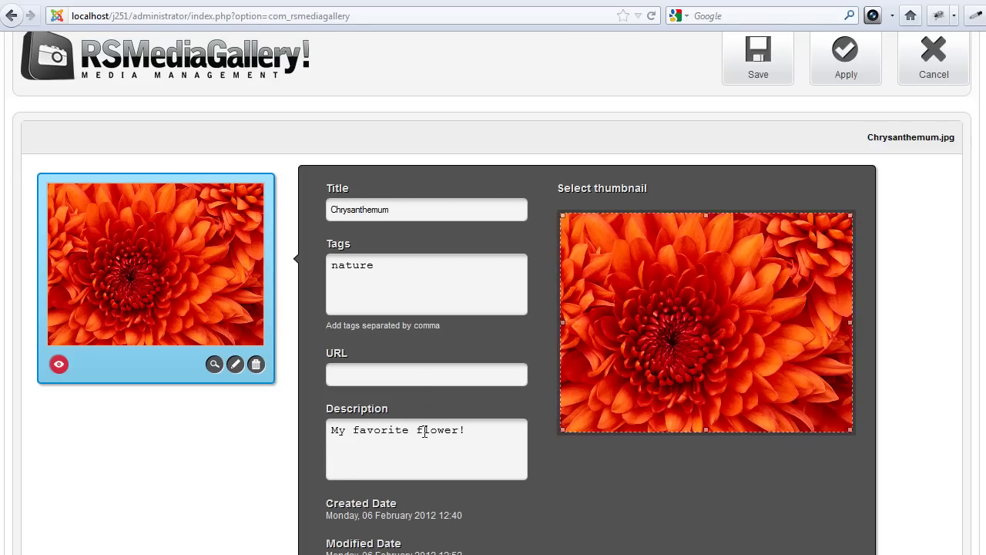
{"action": "left_click_drag", "start_coordinate": [563, 215], "coordinate": [622, 279]}
{"action": "left_click_drag", "start_coordinate": [849, 430], "coordinate": [766, 378]}
{"action": "left_click_drag", "start_coordinate": [722, 337], "coordinate": [713, 355]}
{"action": "scroll", "coordinate": [354, 403], "scroll_direction": "up", "scroll_amount": 1}
{"action": "left_click", "coordinate": [355, 402]}
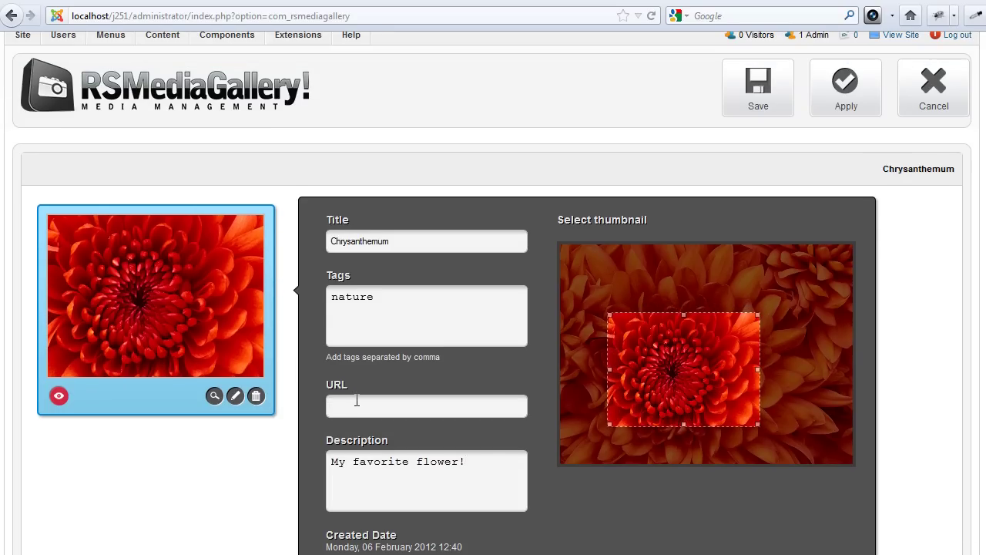
{"action": "type", "text": "http://"}
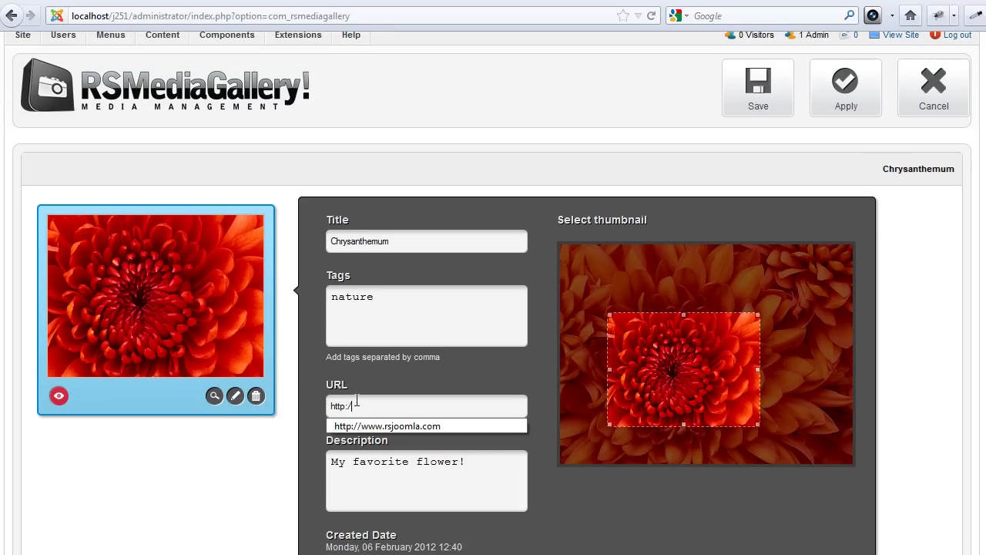
{"action": "type", "text": "www"}
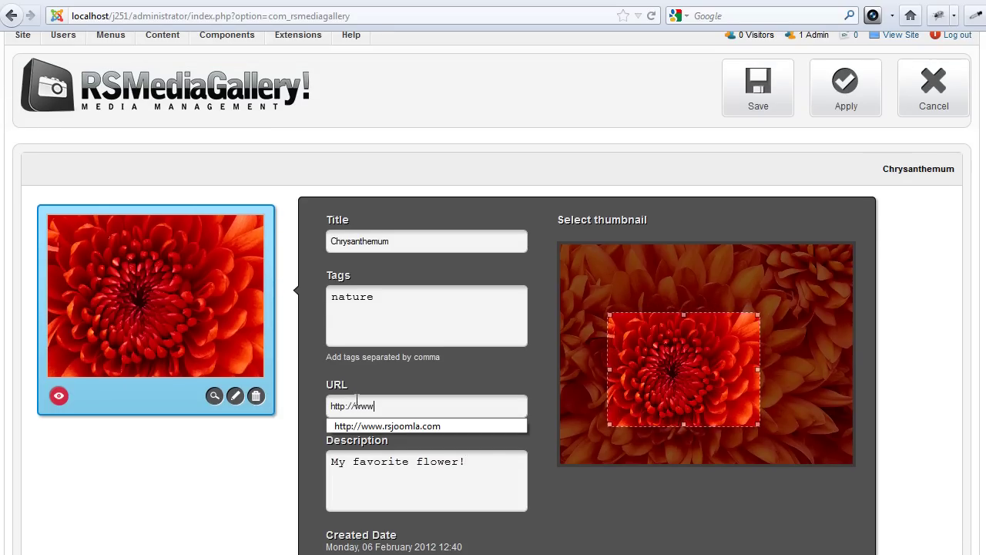
{"action": "left_click", "coordinate": [395, 429]}
{"action": "scroll", "coordinate": [419, 428], "scroll_direction": "down", "scroll_amount": 5}
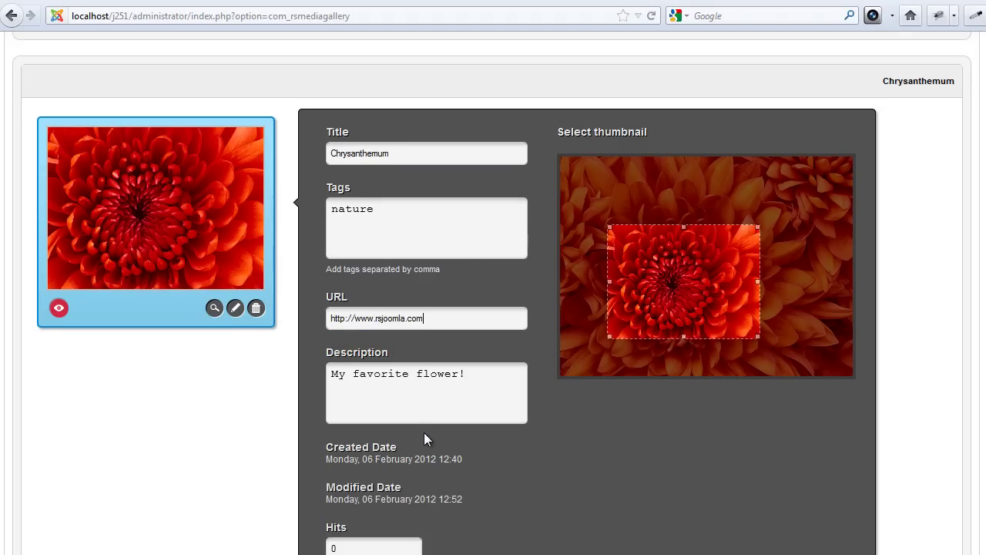
{"action": "left_click", "coordinate": [524, 464]}
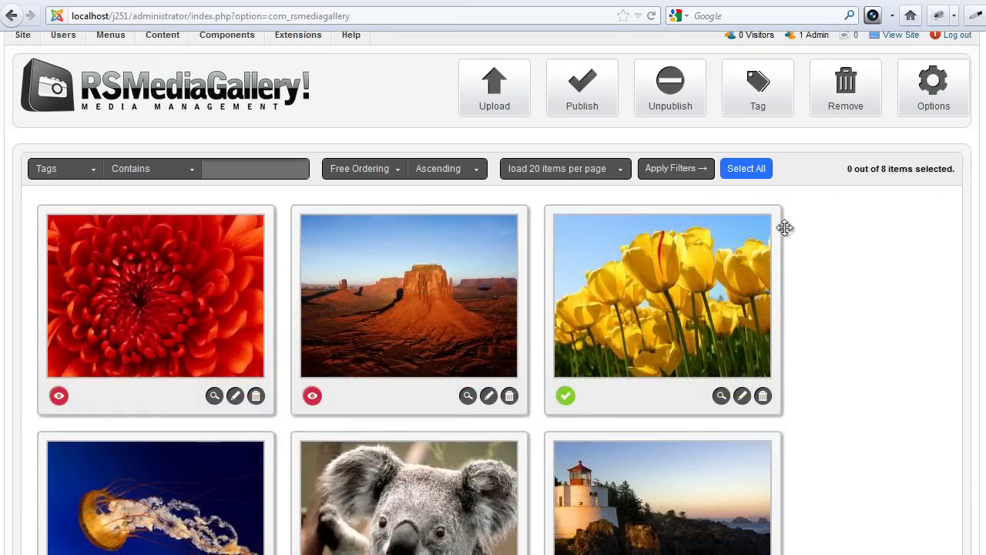
Start a new Top menu item and set its type to Gallery Layout.
{"action": "mouse_move", "coordinate": [106, 42]}
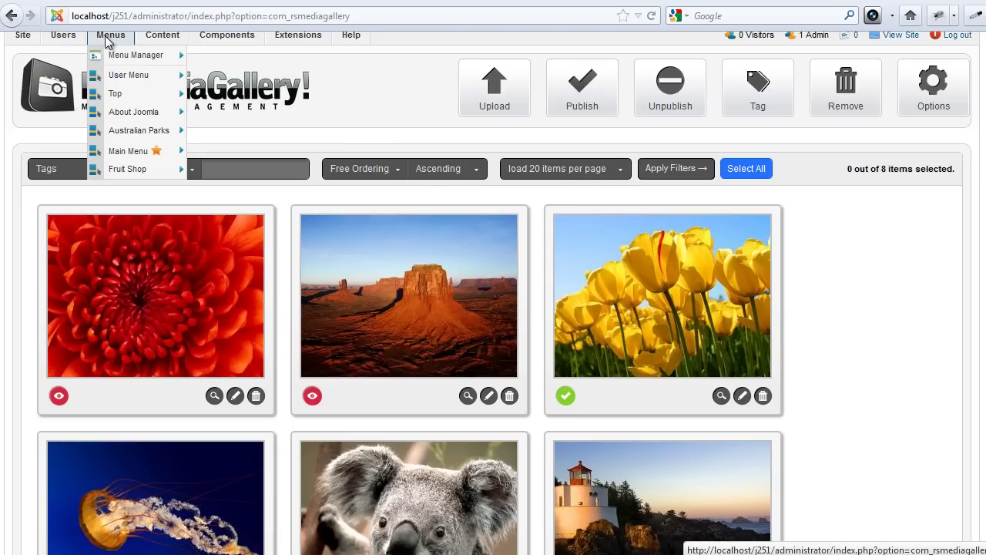
{"action": "mouse_move", "coordinate": [120, 94]}
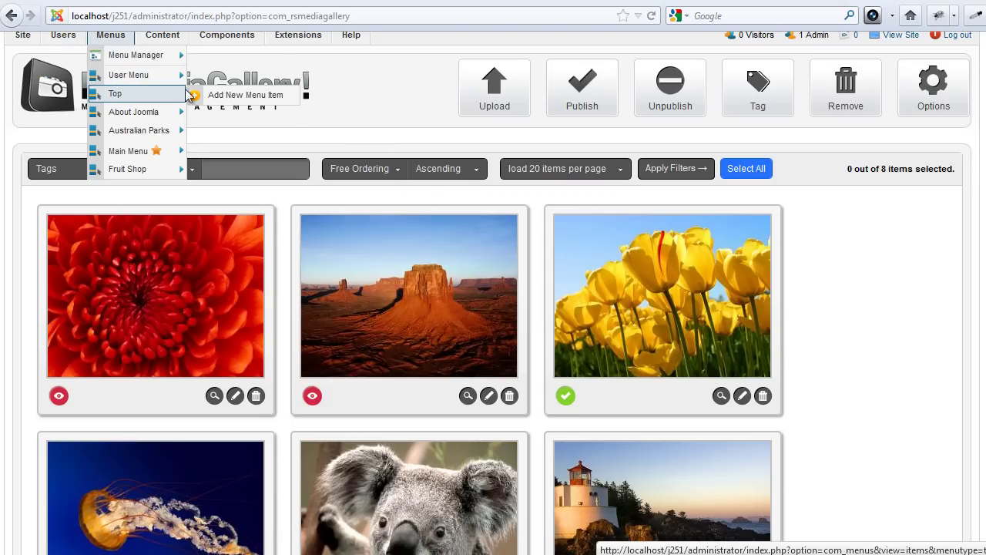
{"action": "left_click", "coordinate": [237, 97]}
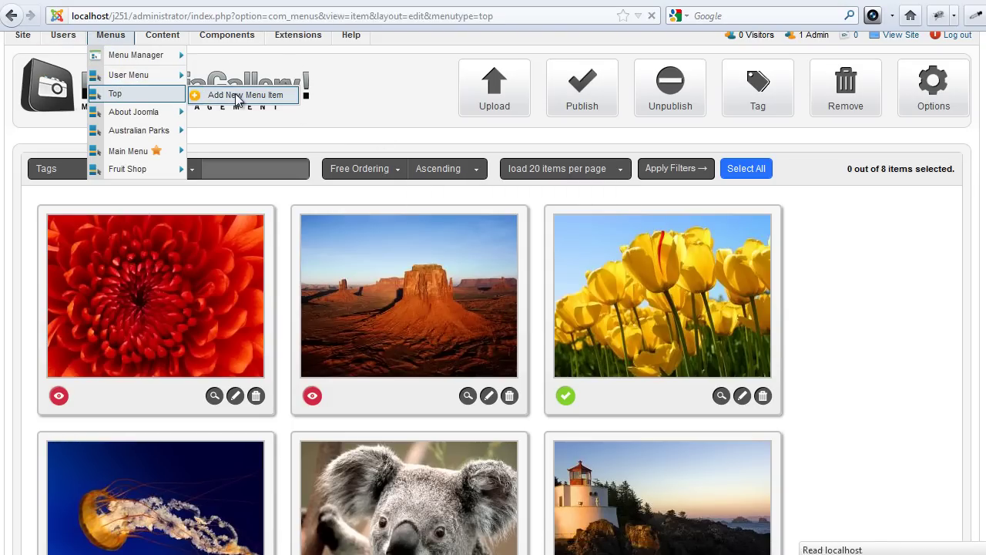
{"action": "left_click", "coordinate": [338, 219]}
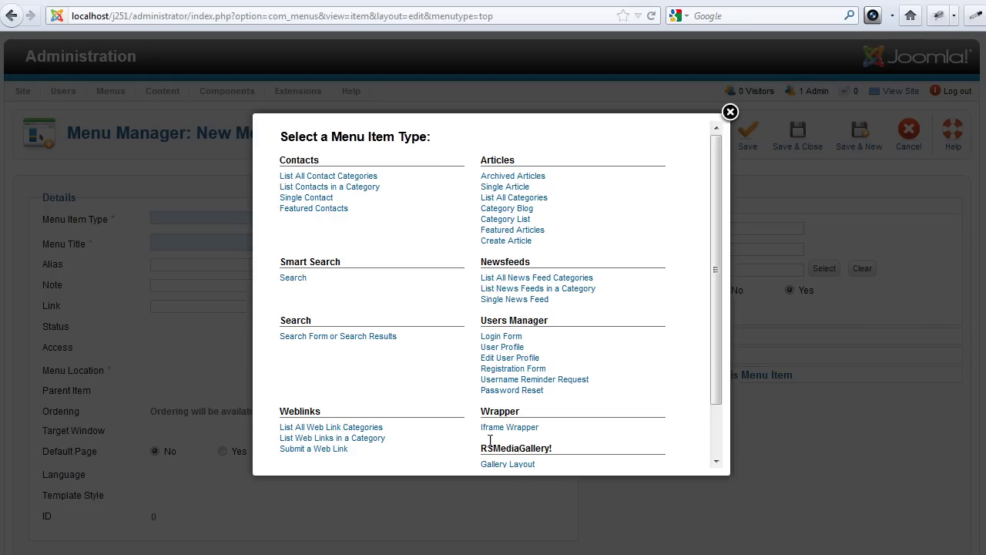
{"action": "left_click", "coordinate": [519, 465]}
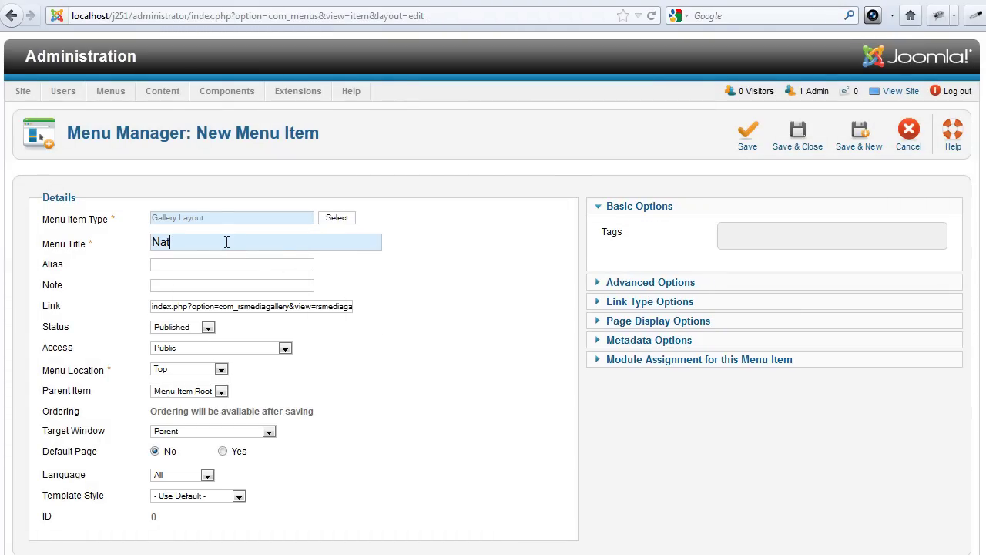
Add the 'nature' tag to the Nature menu item and save it.
{"action": "left_click", "coordinate": [754, 234]}
{"action": "type", "text": "natur"}
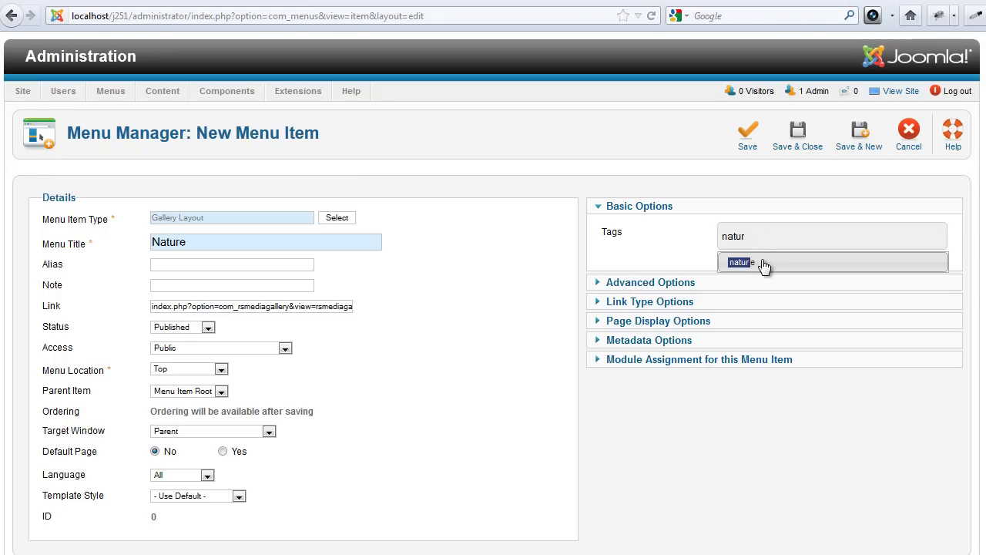
{"action": "left_click", "coordinate": [763, 266]}
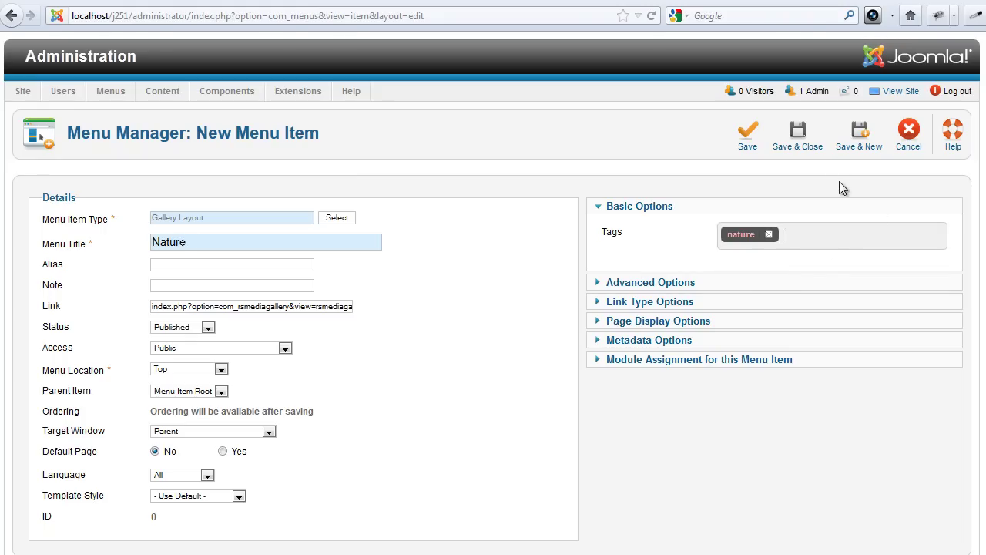
{"action": "left_click", "coordinate": [747, 143]}
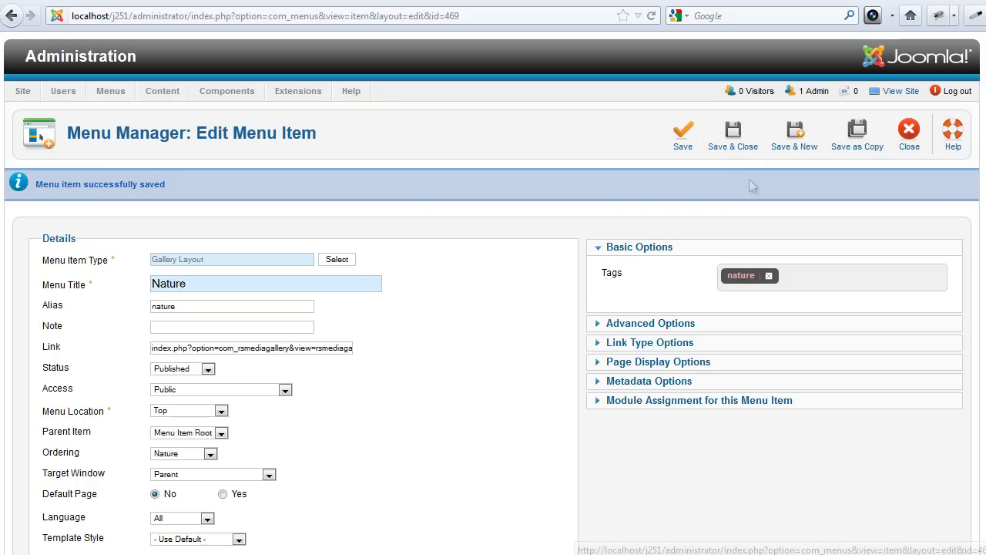
Set the list thumbnail width to 300 and keep original images turned off.
{"action": "left_click", "coordinate": [706, 323]}
{"action": "left_click", "coordinate": [741, 313]}
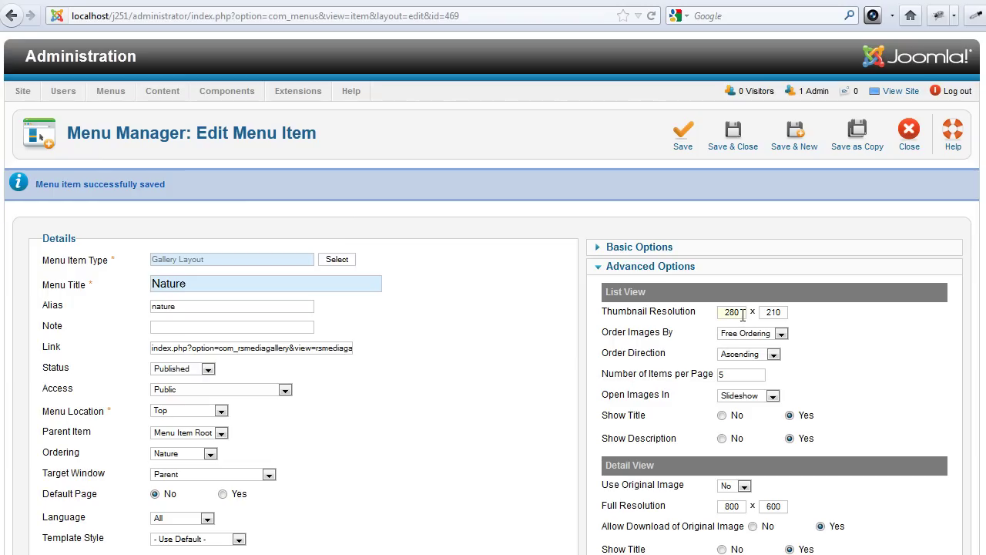
{"action": "key", "text": "BackSpace"}
{"action": "type", "text": "300"}
{"action": "scroll", "coordinate": [741, 312], "scroll_direction": "down", "scroll_amount": 2}
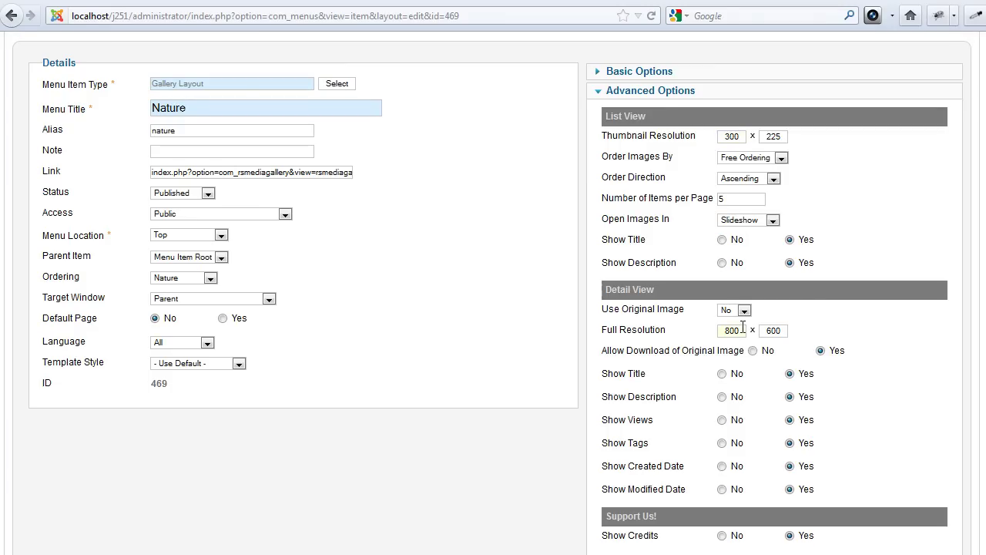
{"action": "left_click", "coordinate": [744, 311]}
{"action": "left_click", "coordinate": [746, 313]}
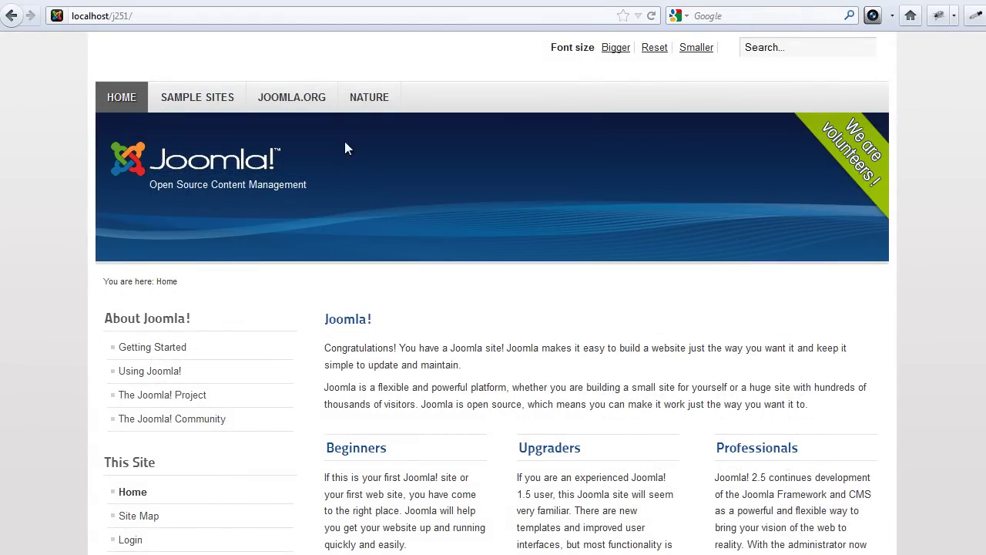
Open the Nature page and view the chrysanthemum photo with its description in the lightbox.
{"action": "left_click", "coordinate": [364, 98]}
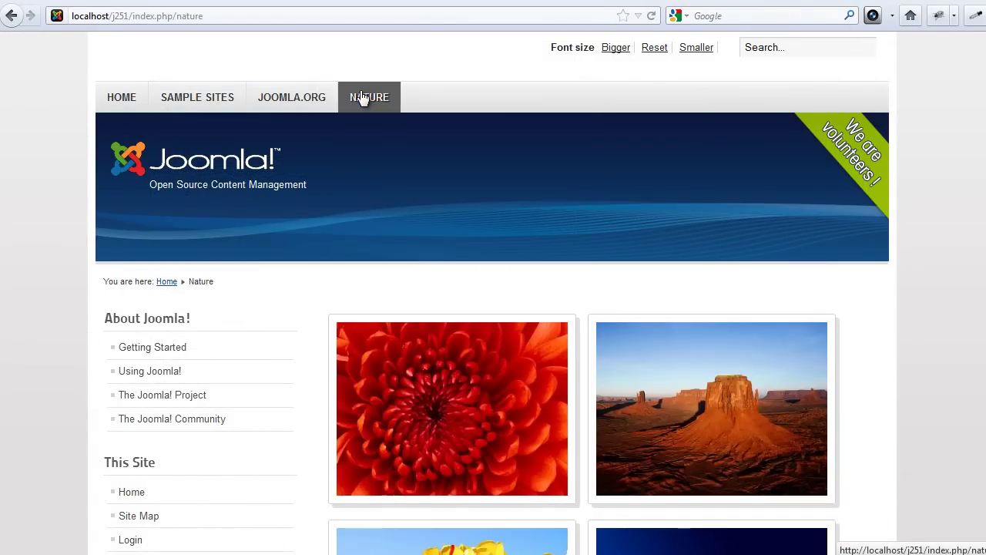
{"action": "scroll", "coordinate": [403, 150], "scroll_direction": "down", "scroll_amount": 5}
{"action": "scroll", "coordinate": [406, 156], "scroll_direction": "down", "scroll_amount": 1}
{"action": "scroll", "coordinate": [419, 158], "scroll_direction": "up", "scroll_amount": 4}
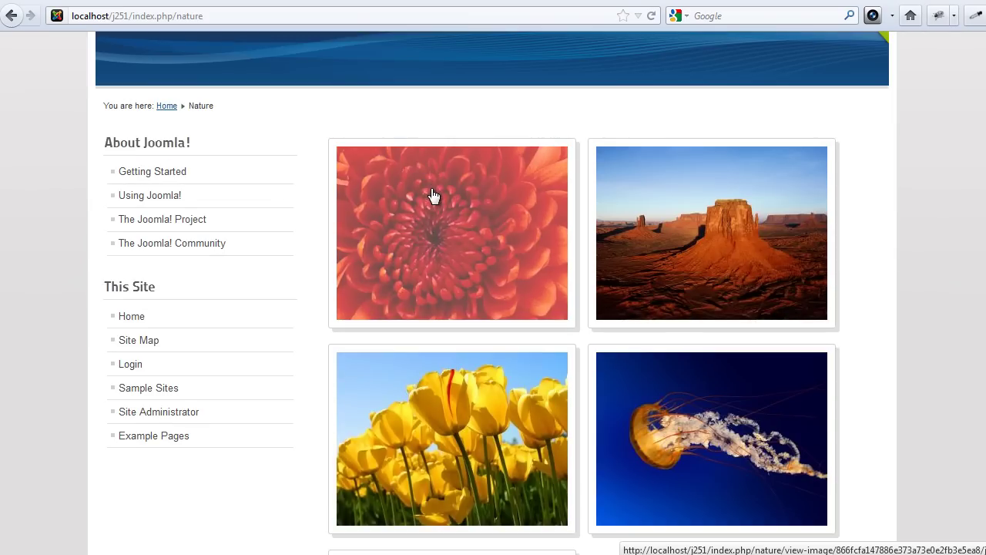
{"action": "left_click", "coordinate": [433, 196]}
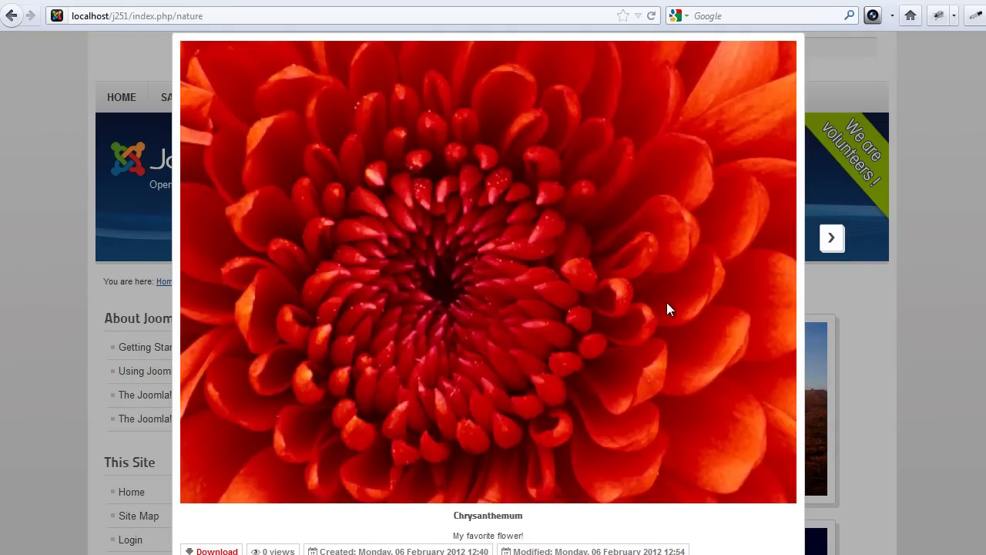
{"action": "left_click_drag", "start_coordinate": [529, 536], "coordinate": [452, 535]}
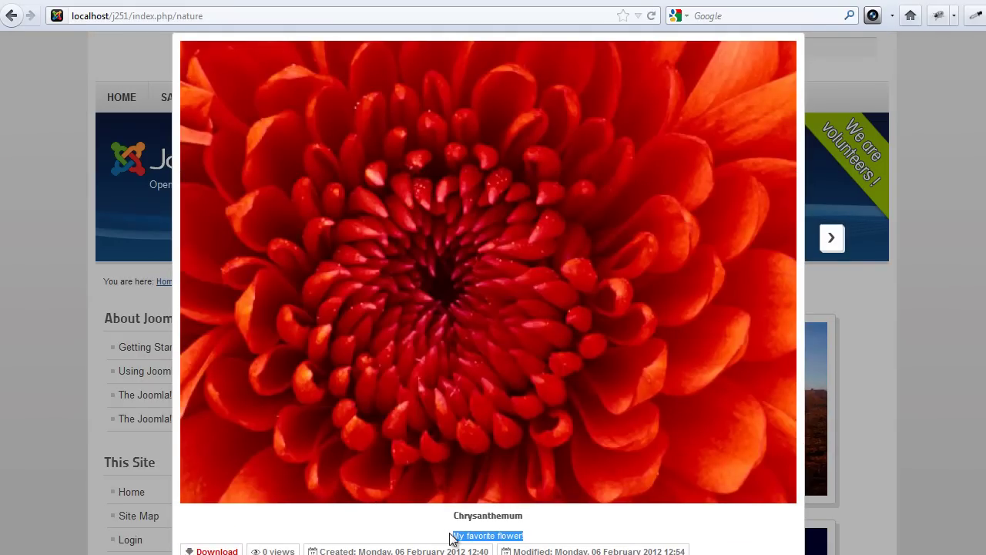
Advance through Desert.jpg and Tulips.jpg, then close the lightbox.
{"action": "left_click", "coordinate": [833, 240]}
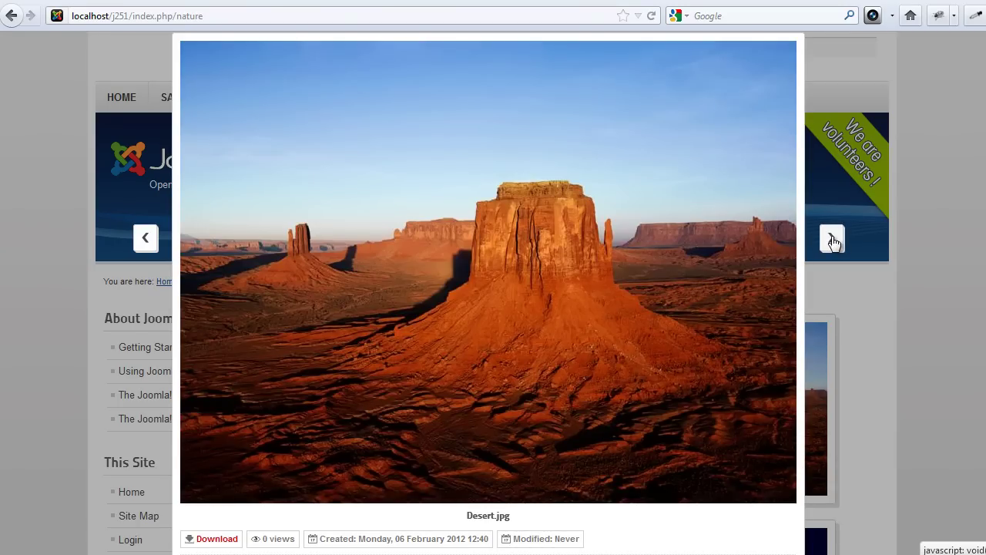
{"action": "left_click", "coordinate": [832, 239]}
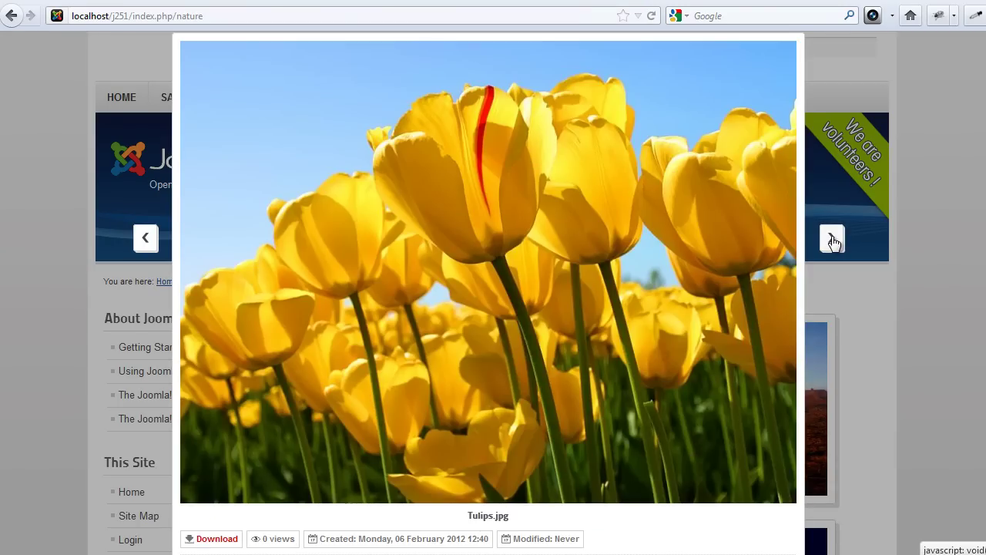
{"action": "left_click", "coordinate": [875, 310]}
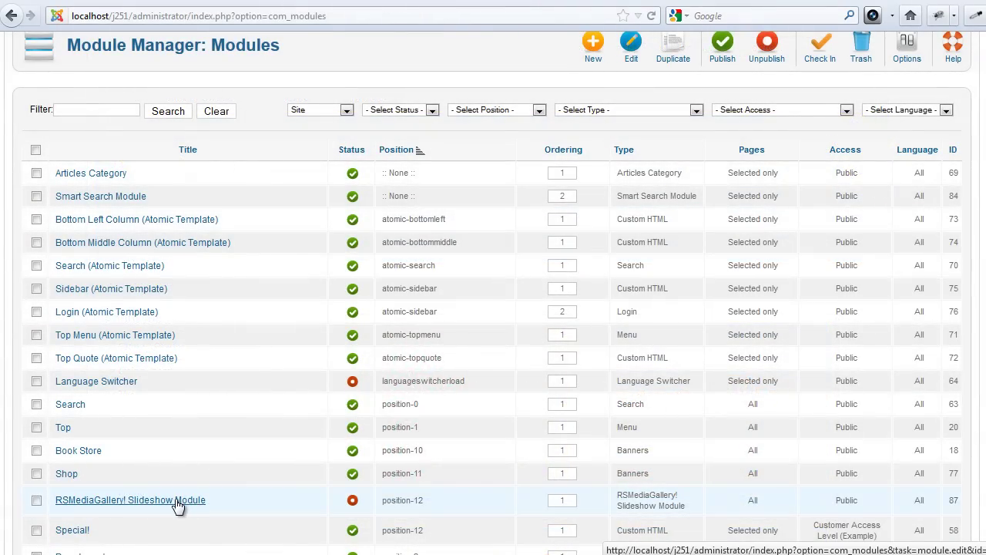
Open the RSMediaGallery! Slideshow Module, set Status to Published and Show Title to Hide.
{"action": "left_click", "coordinate": [177, 501]}
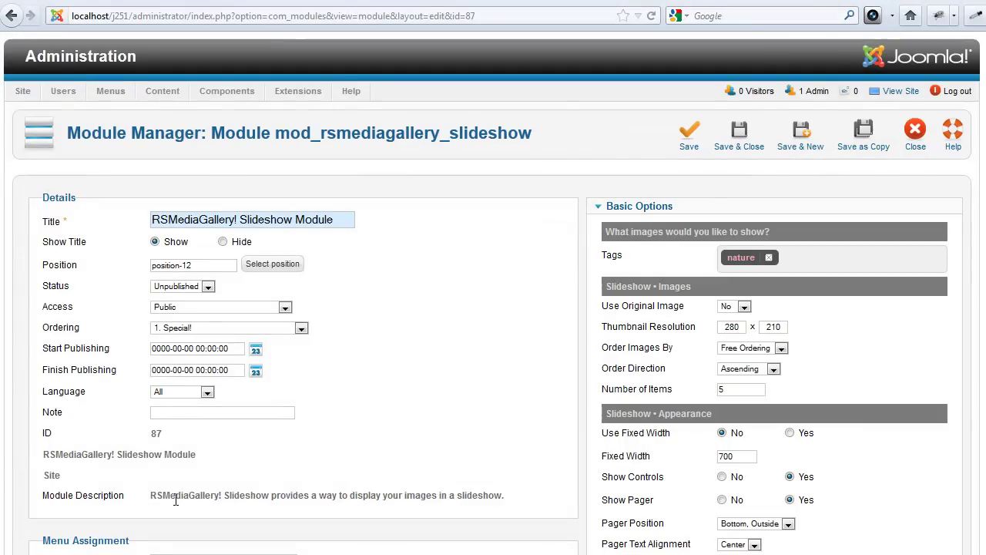
{"action": "left_click", "coordinate": [191, 287]}
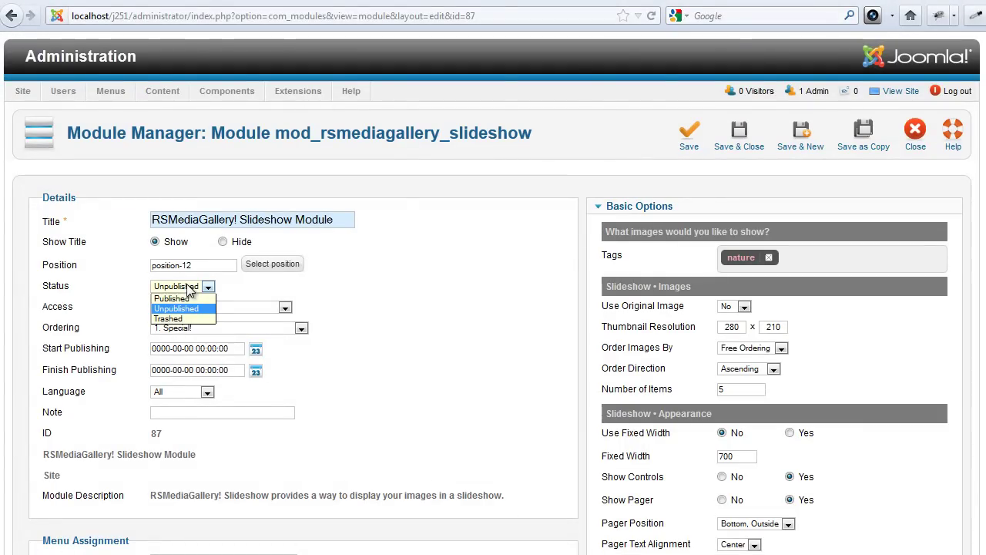
{"action": "left_click", "coordinate": [177, 299]}
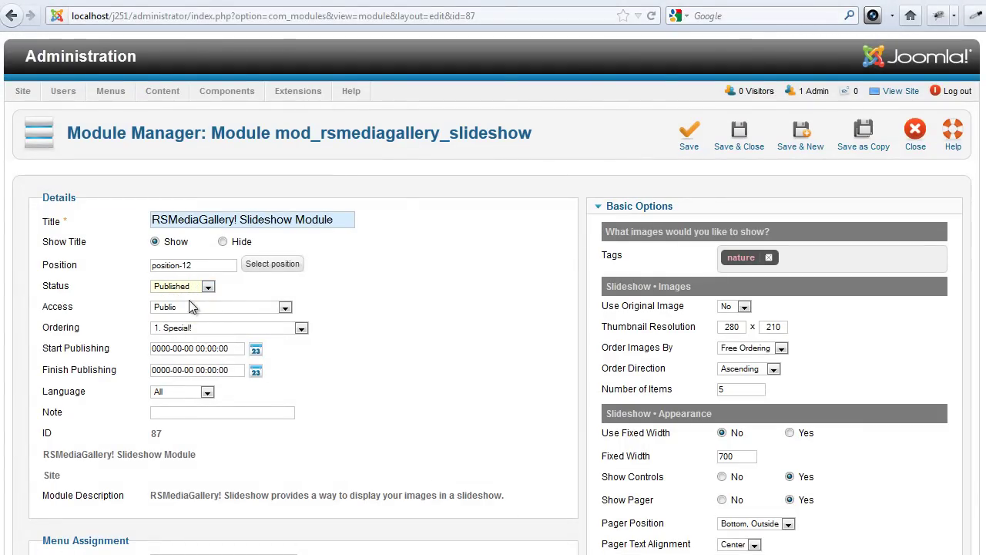
{"action": "left_click", "coordinate": [222, 241]}
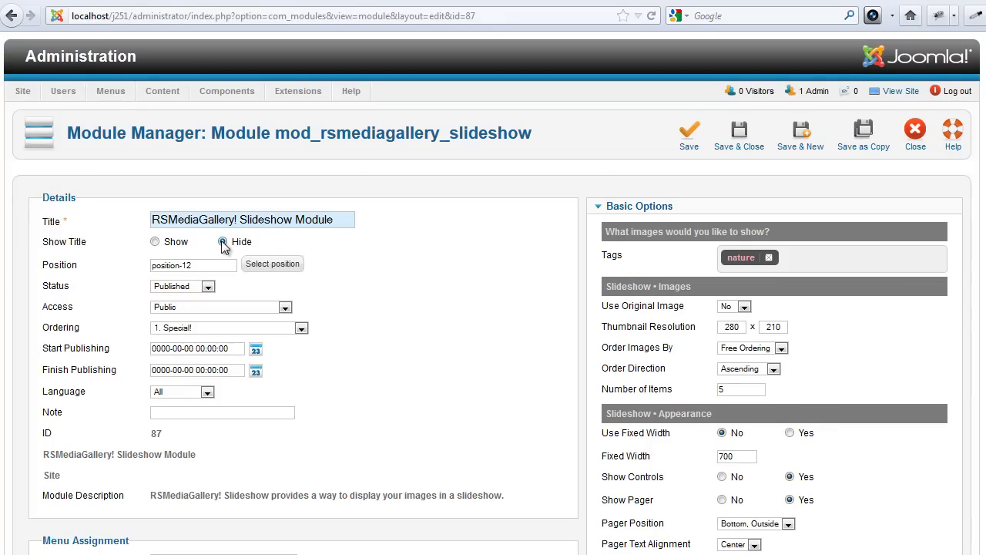